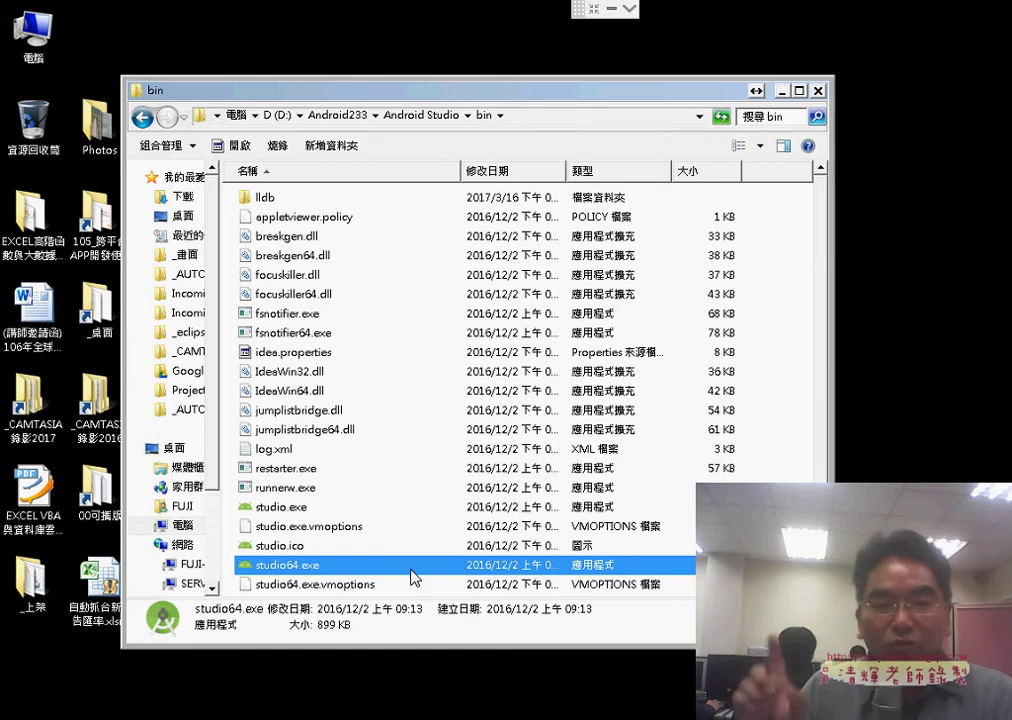
Launch studio64.exe and advance past the setup wizard's welcome page to the install type choice
mouse_move(413, 577)
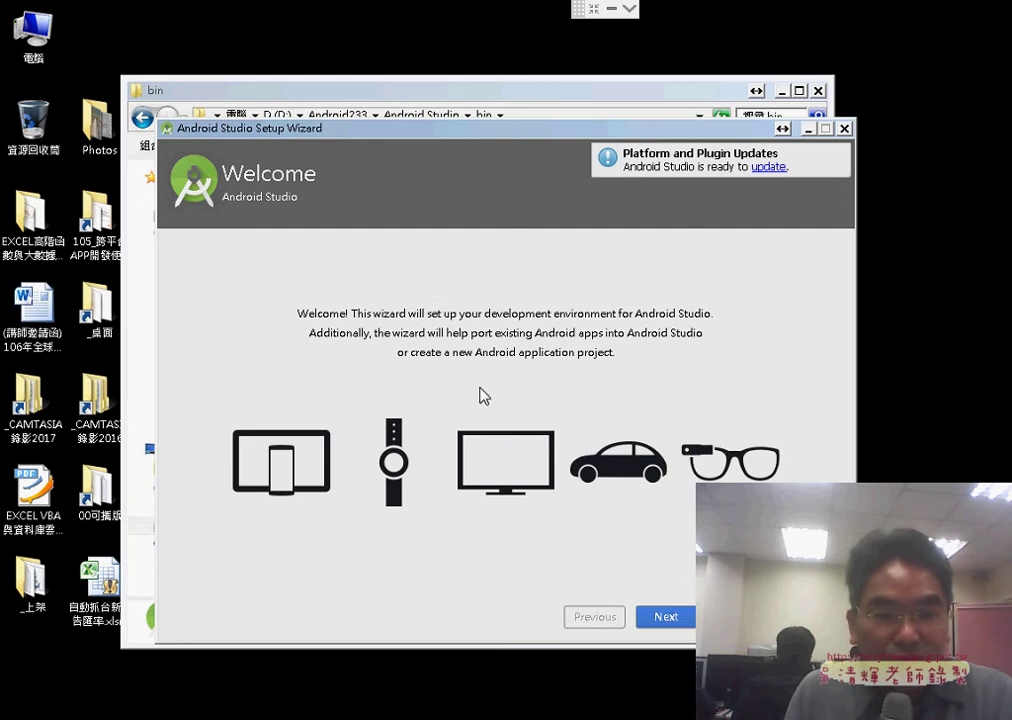
left_click(668, 613)
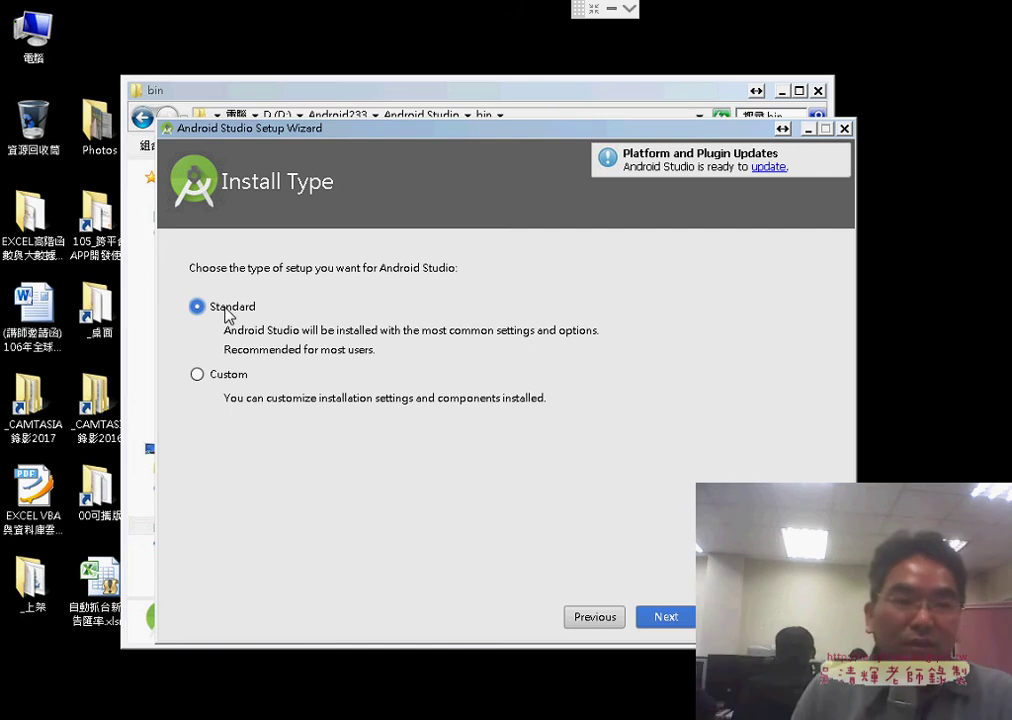
Try the Custom install type with its Darcula theme option, going back to the install type choice
left_click(225, 380)
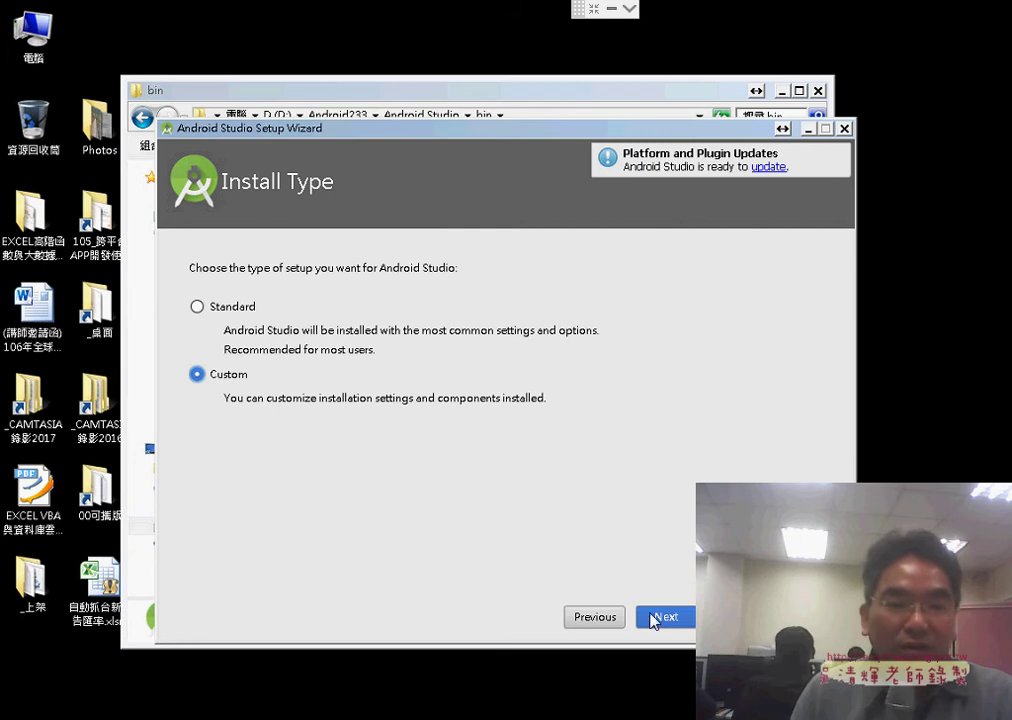
left_click(655, 618)
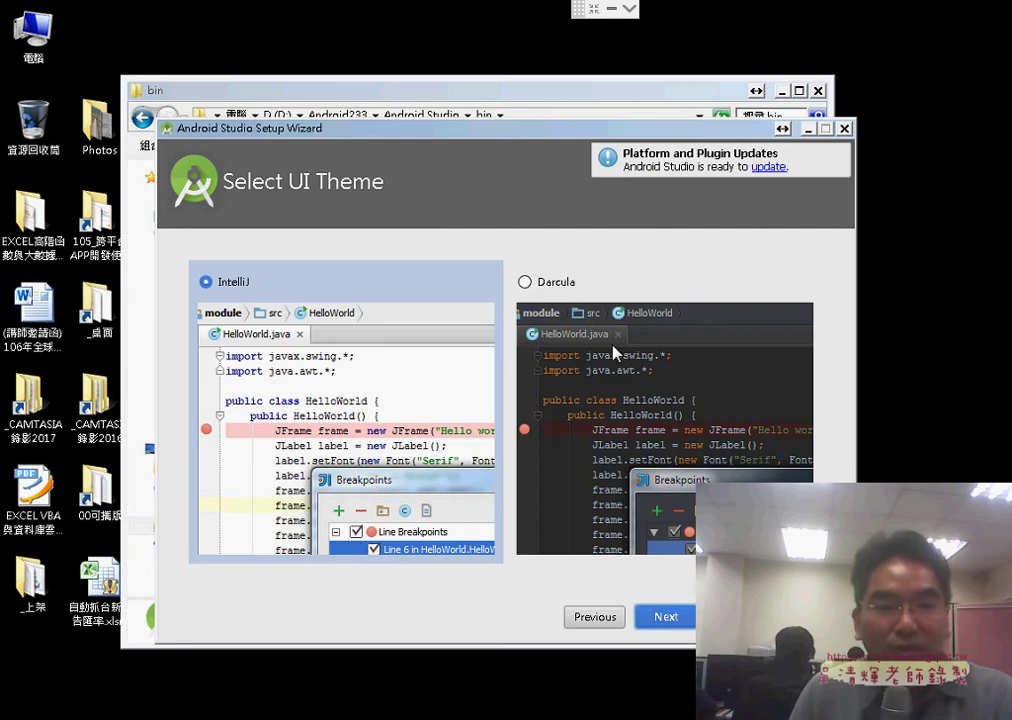
left_click(527, 282)
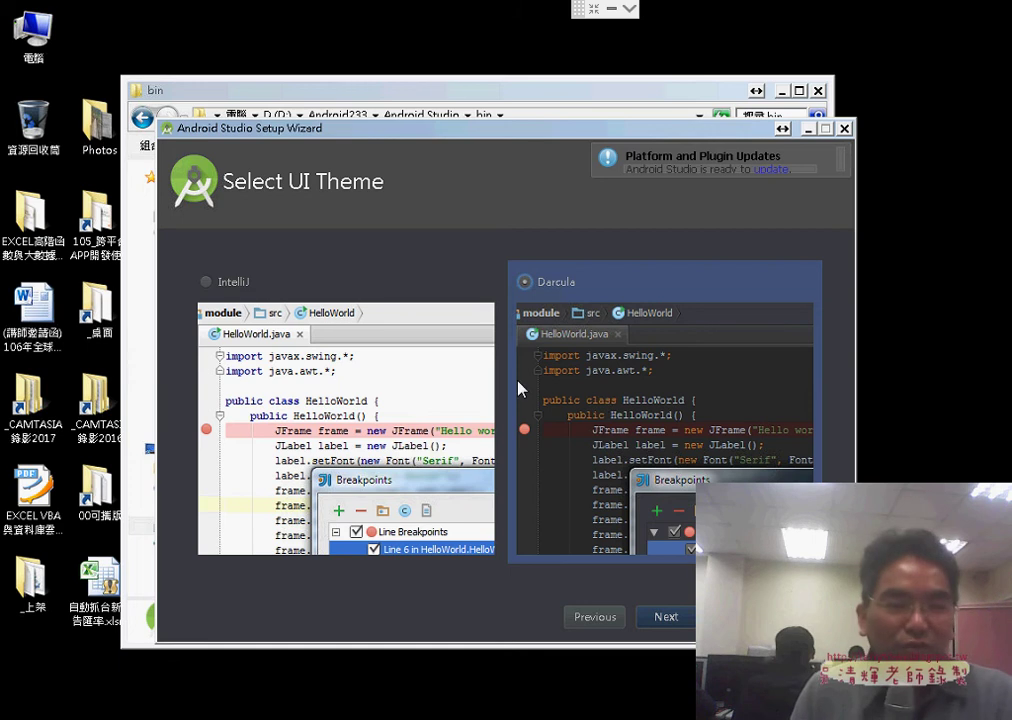
left_click(230, 287)
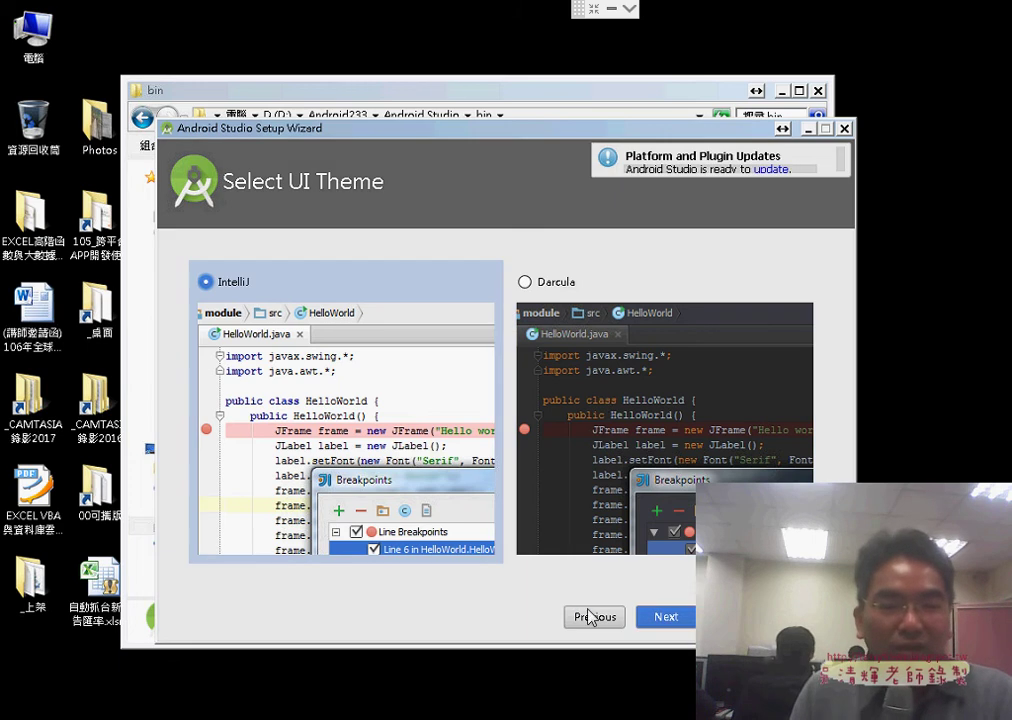
left_click(597, 618)
Choose the Standard install type and continue to the SDK components setup
left_click(230, 308)
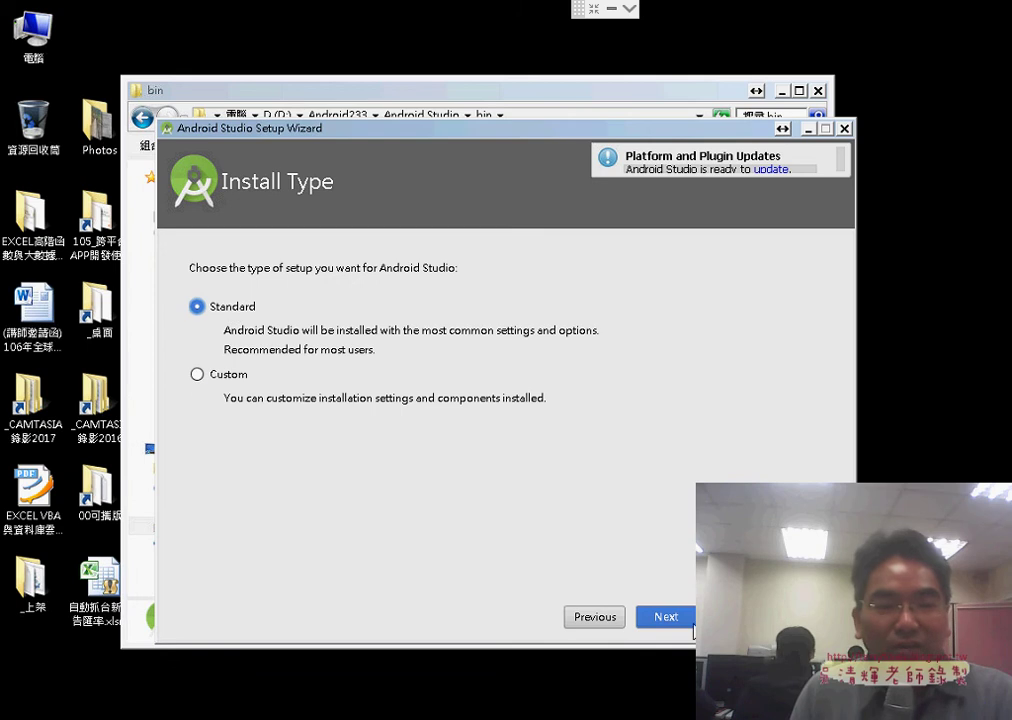
left_click(683, 618)
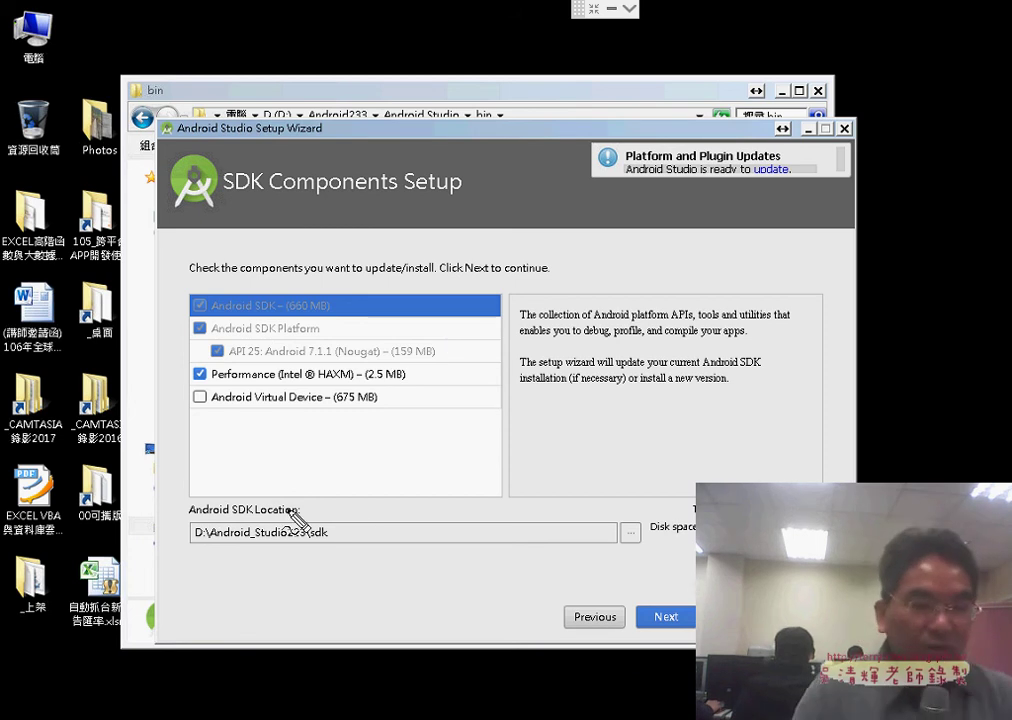
mouse_move(293, 520)
left_mouse_down()
mouse_move(178, 522)
mouse_move(294, 514)
mouse_move(272, 548)
mouse_move(193, 549)
mouse_move(195, 528)
mouse_move(330, 528)
mouse_move(308, 557)
left_mouse_up()
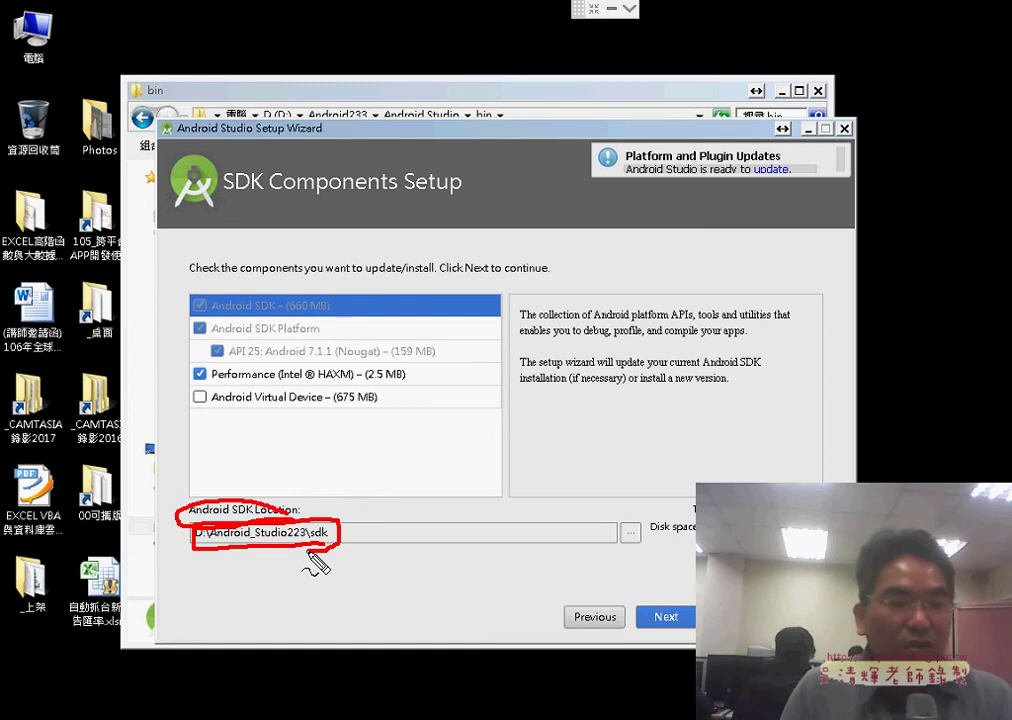
key("Escape")
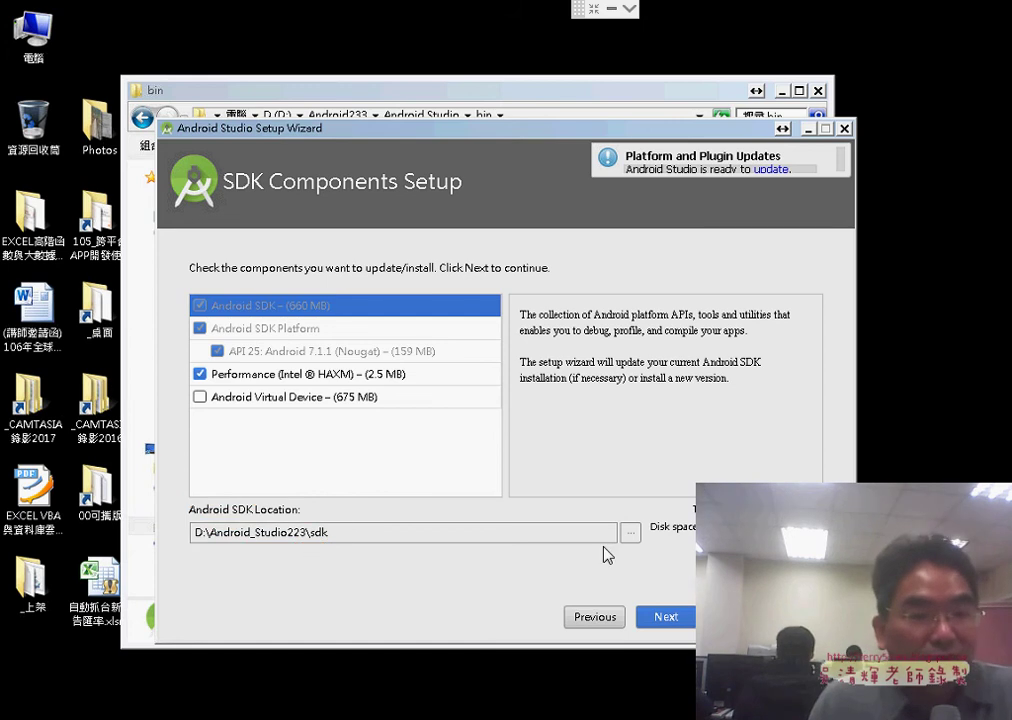
Set the Android SDK location to the sdk folder inside D:\Android233
left_click(630, 532)
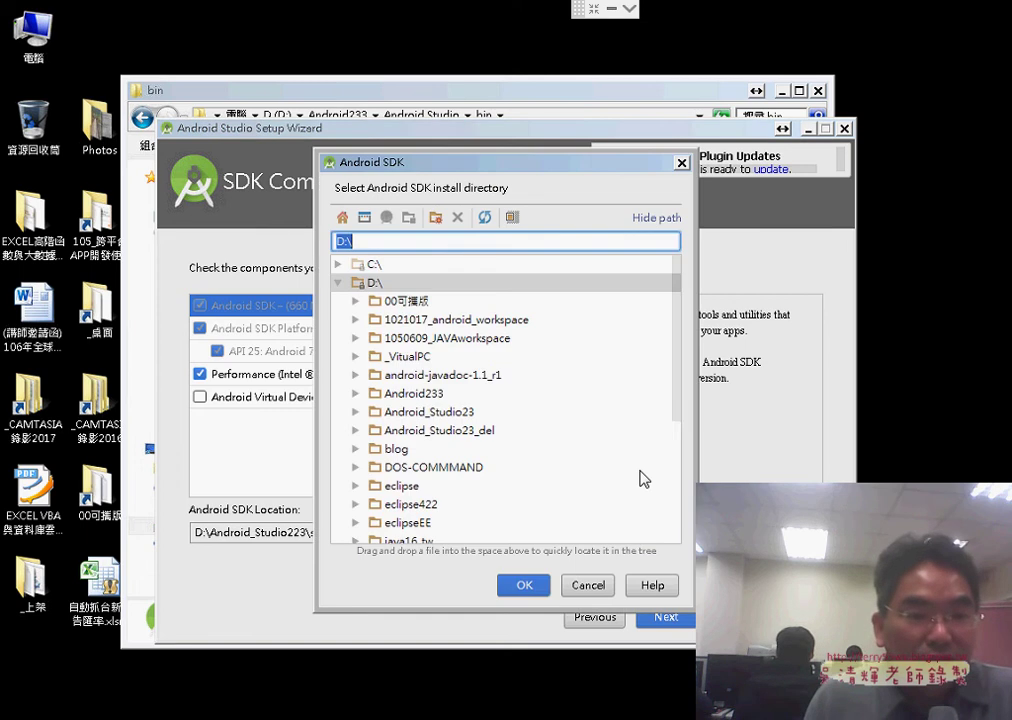
left_click(415, 395)
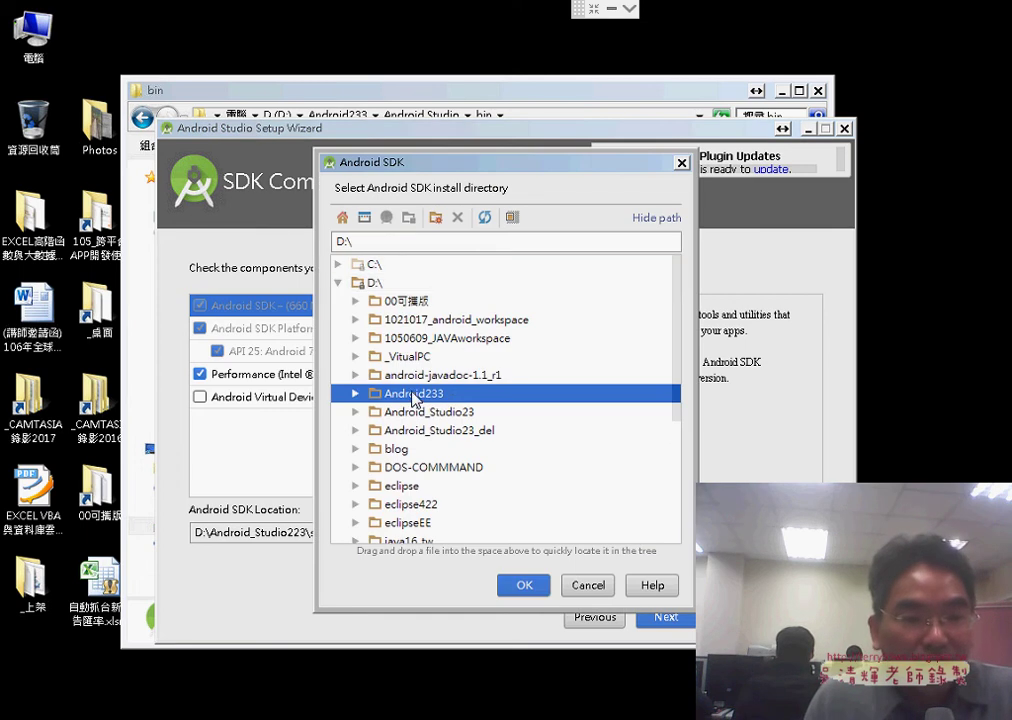
double_click(453, 396)
double_click(447, 429)
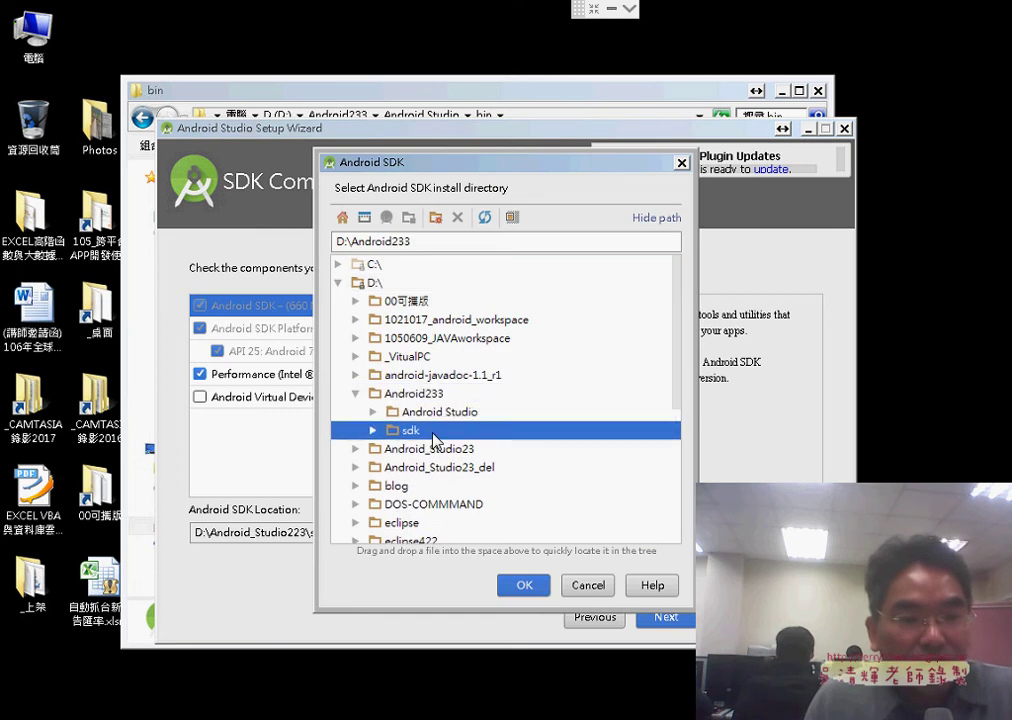
left_click(532, 589)
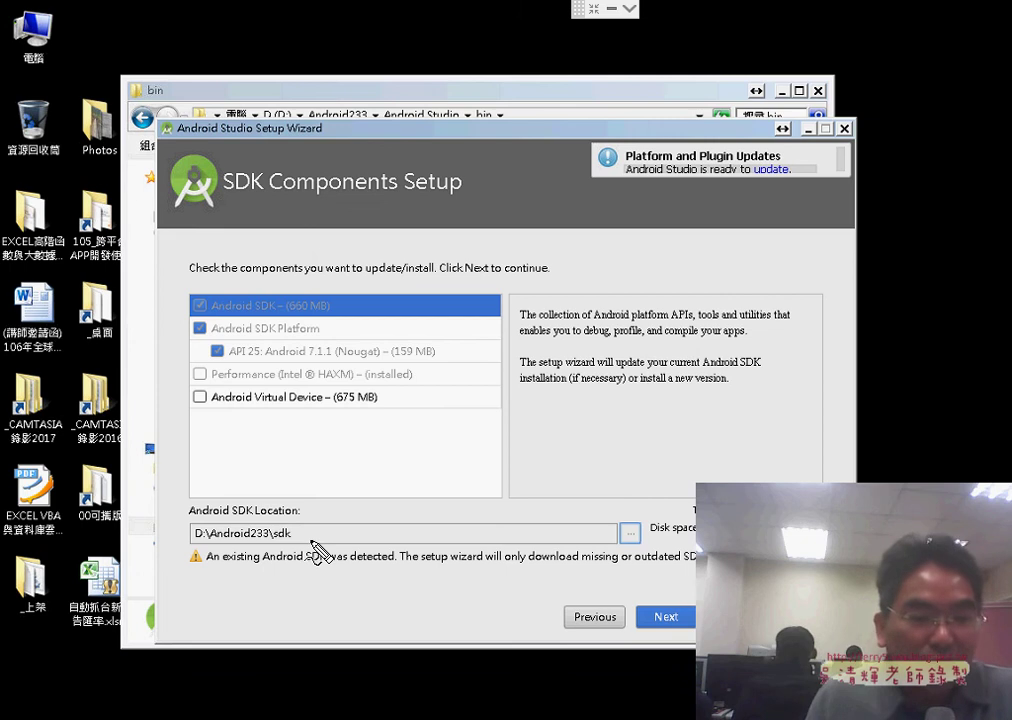
mouse_move(289, 546)
left_mouse_down()
mouse_move(188, 546)
mouse_move(305, 535)
mouse_move(309, 551)
left_mouse_up()
left_click_drag(345, 475, 289, 519)
left_click_drag(289, 519, 318, 512)
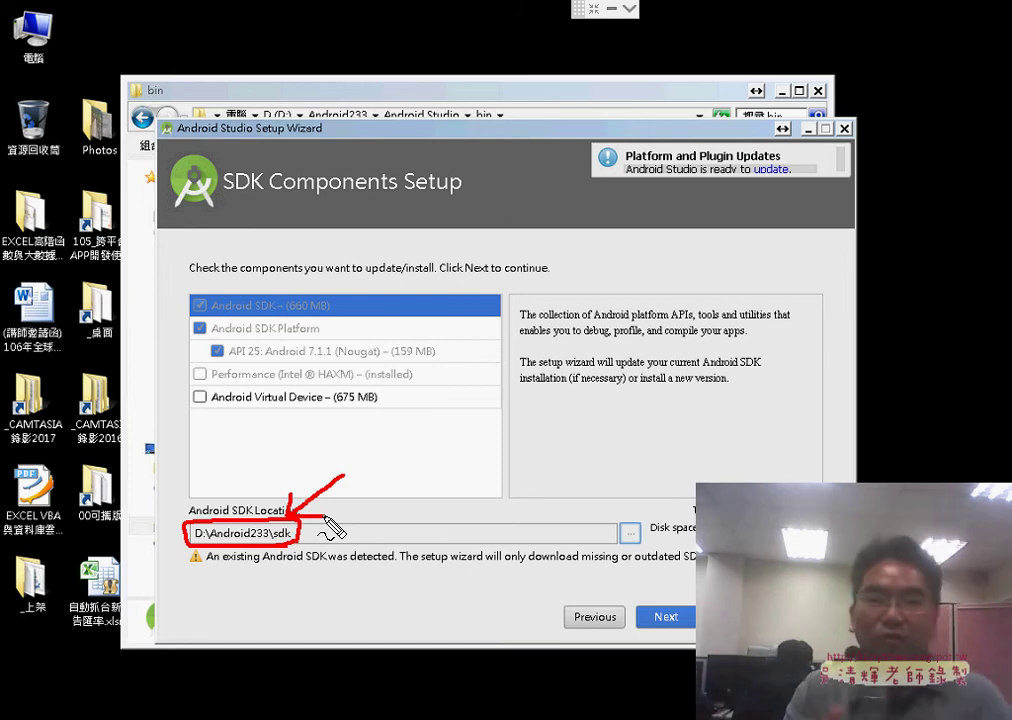
key("Escape")
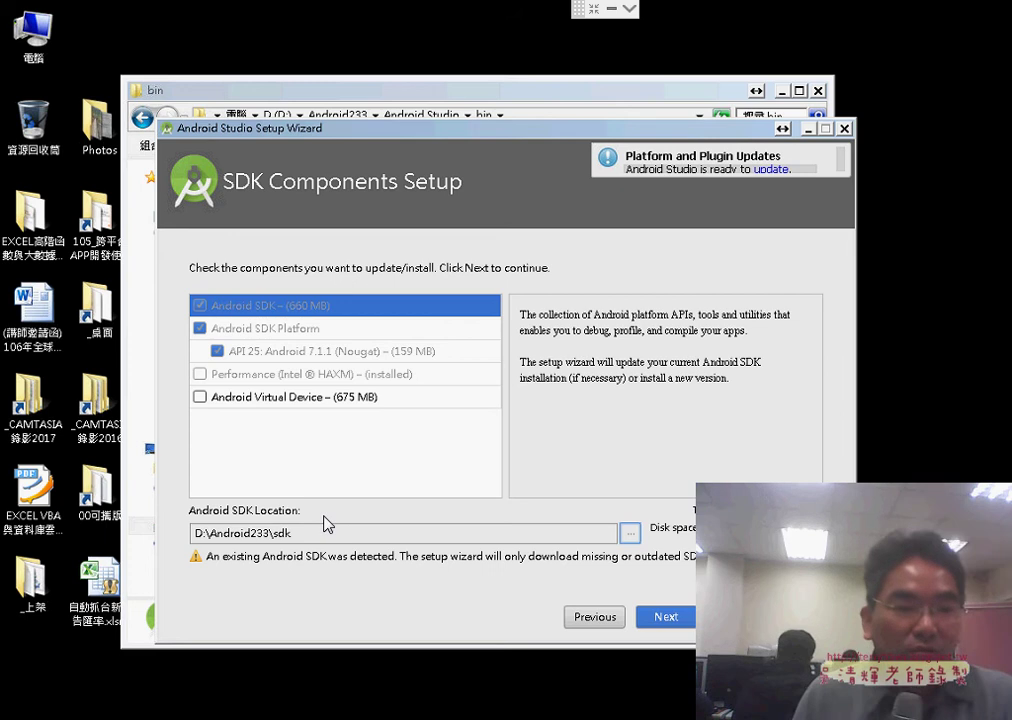
Review the Performance (Intel HAXM) and Android Virtual Device components, leave both unselected, and start downloading the SDK components
left_click(205, 376)
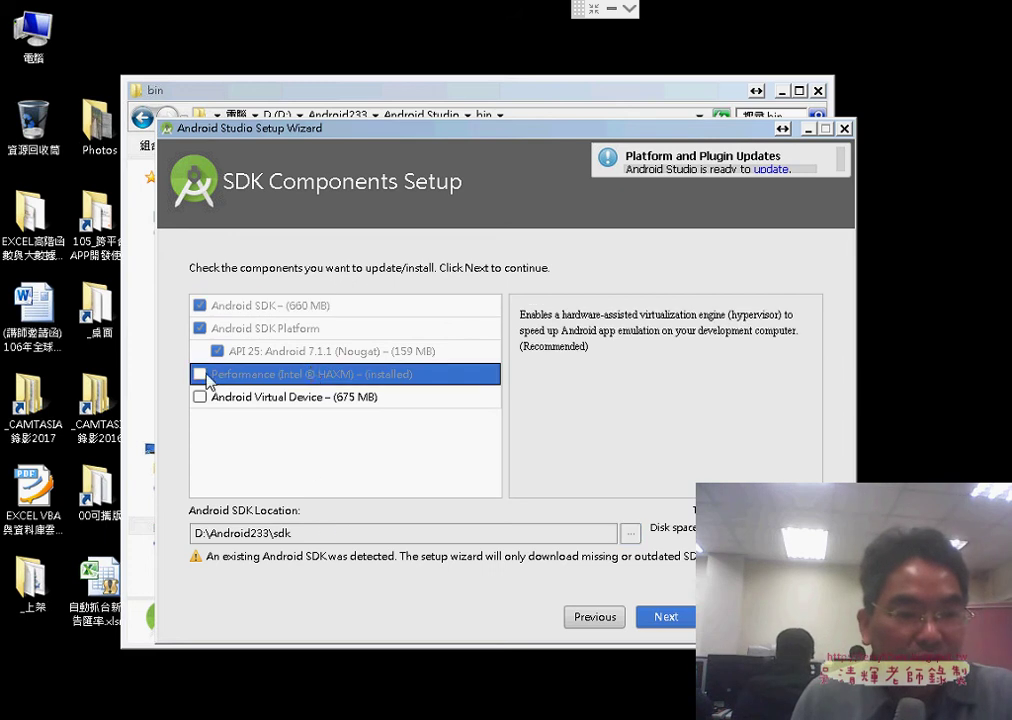
left_click(308, 399)
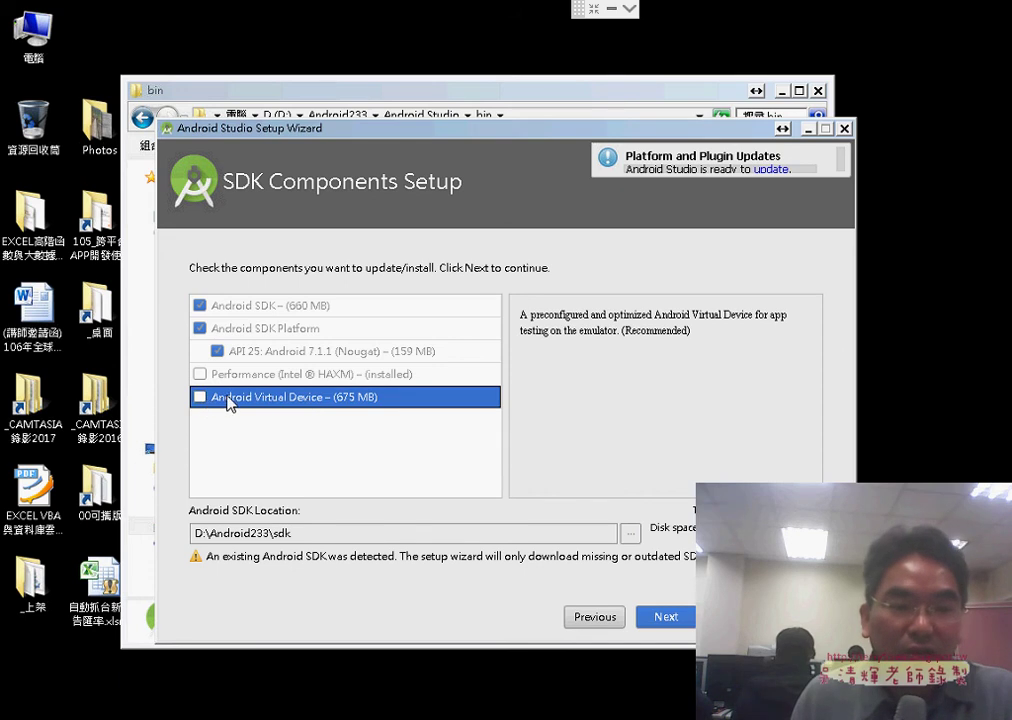
left_click(675, 617)
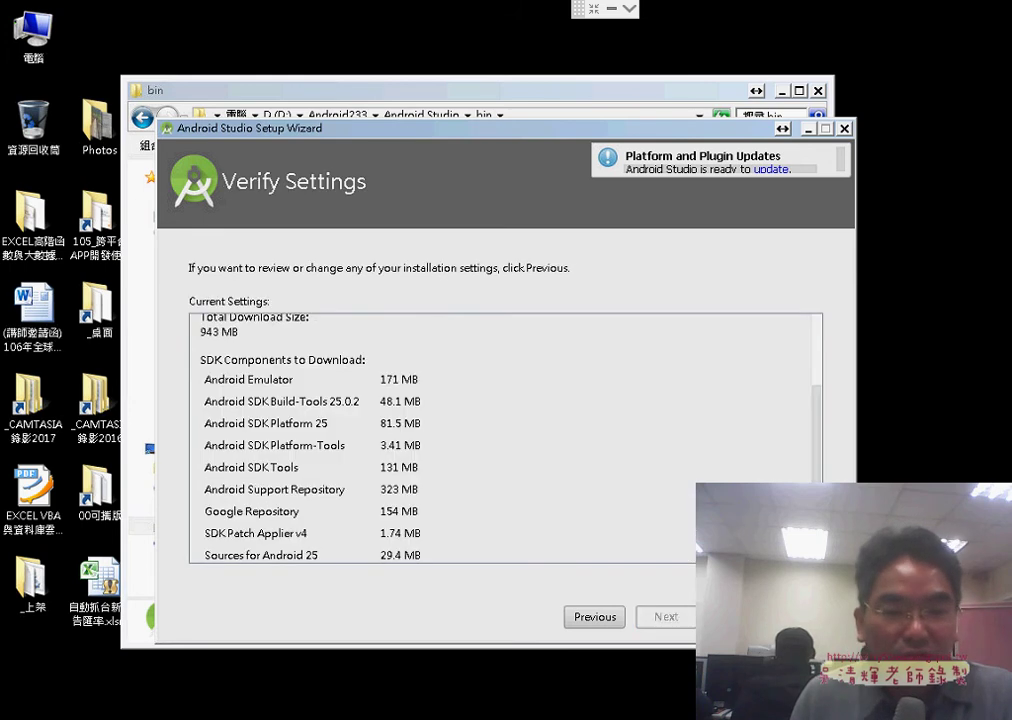
key("Return")
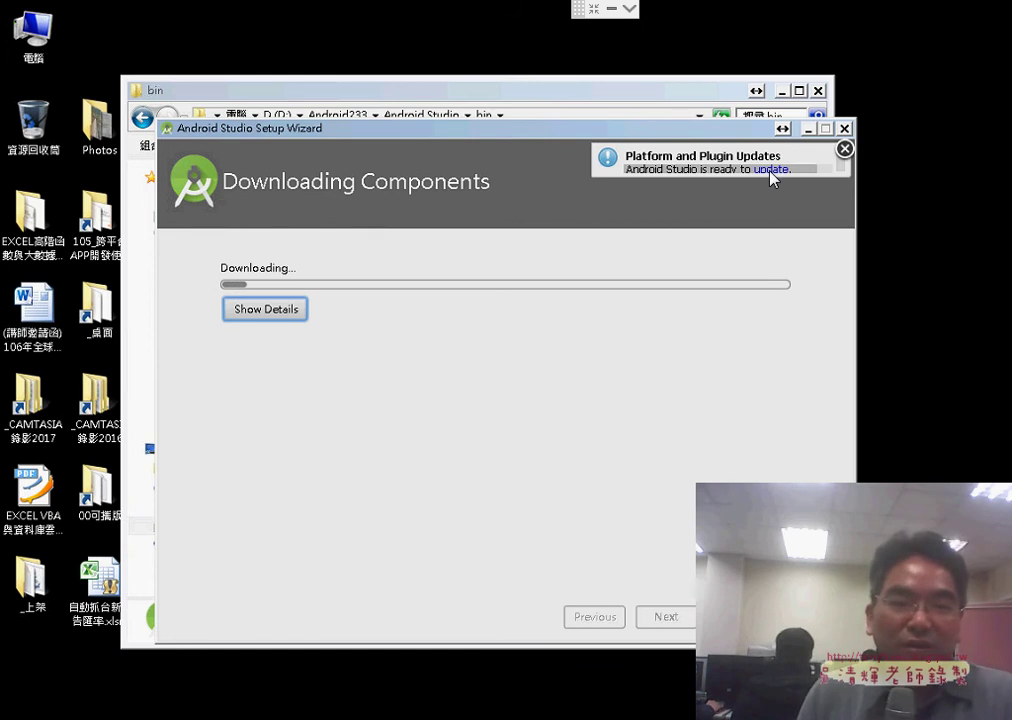
Exit the setup wizard with the option not to re-run it, and close Android Studio
left_click(844, 149)
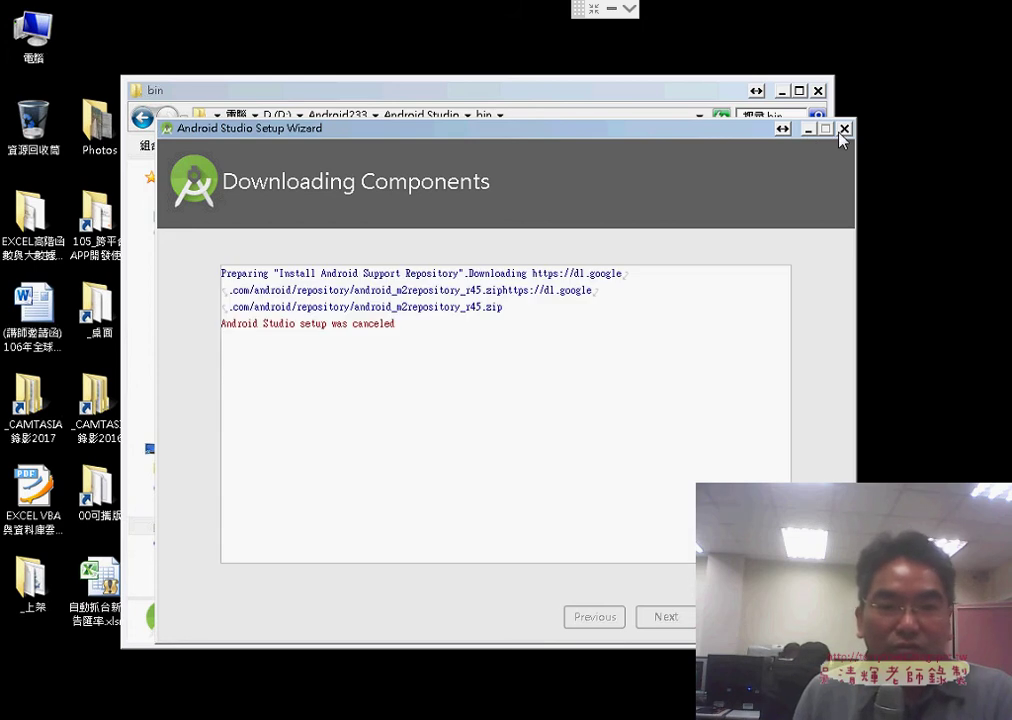
left_click(842, 130)
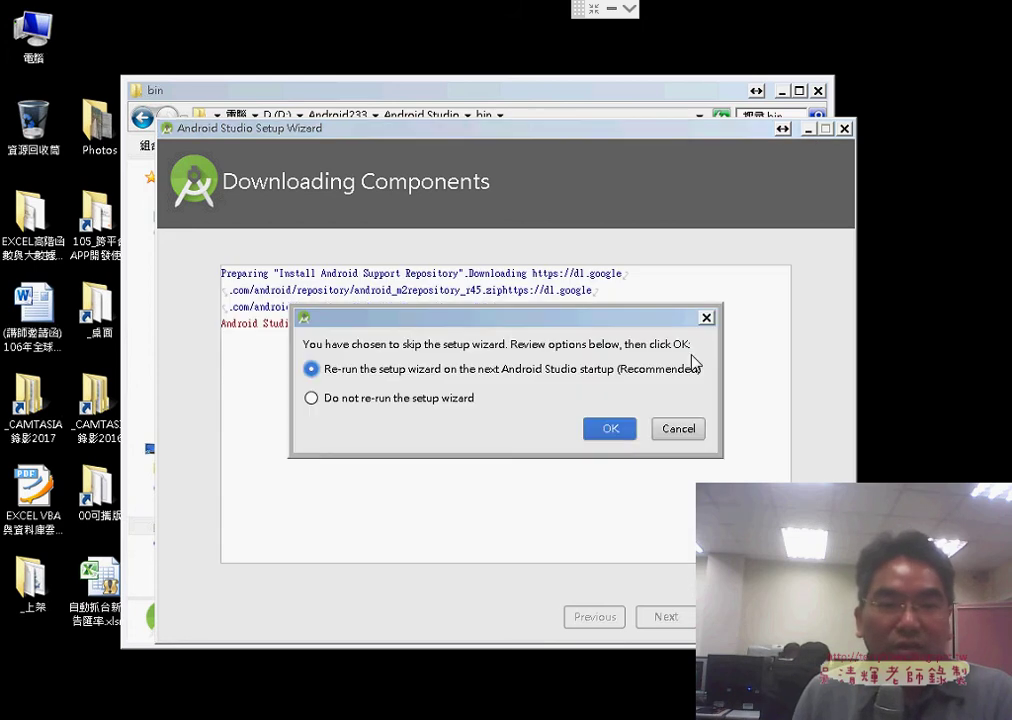
left_click(430, 399)
left_click(603, 429)
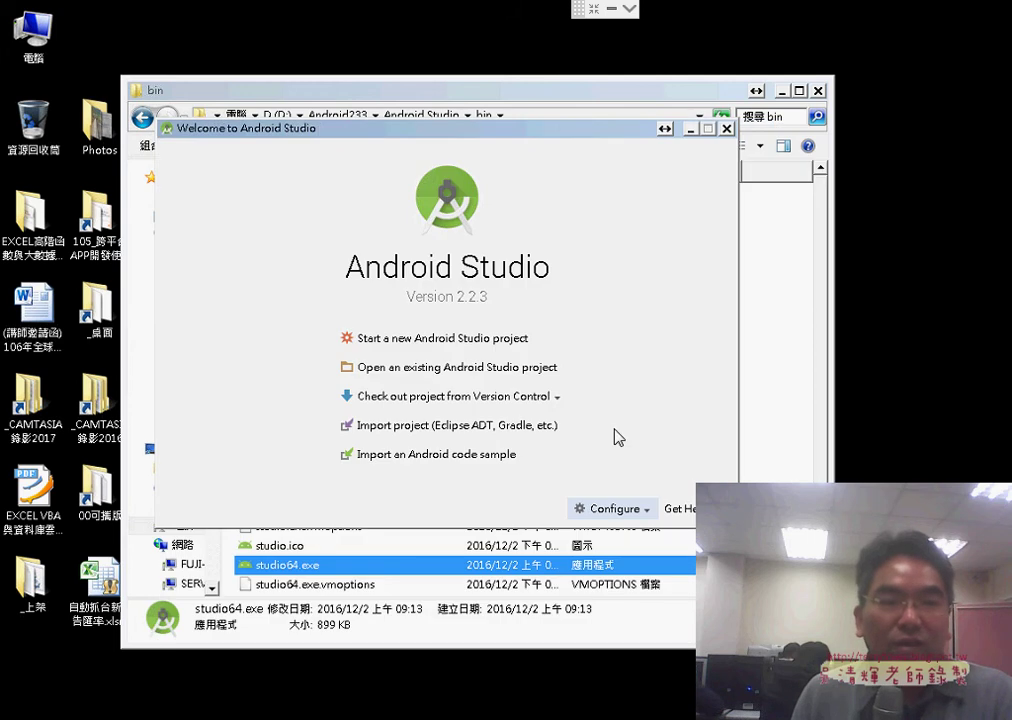
left_click(727, 129)
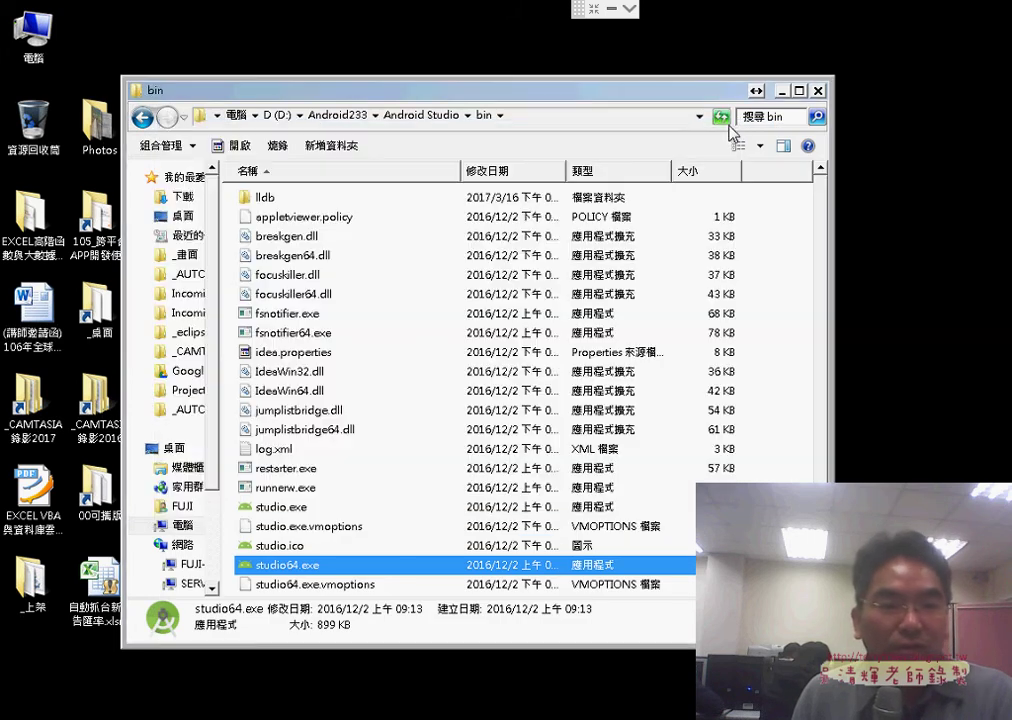
Launch studio64.exe from the D:\Android_Studio23\Android_Studio\bin folder
left_click(255, 116)
left_click(277, 116)
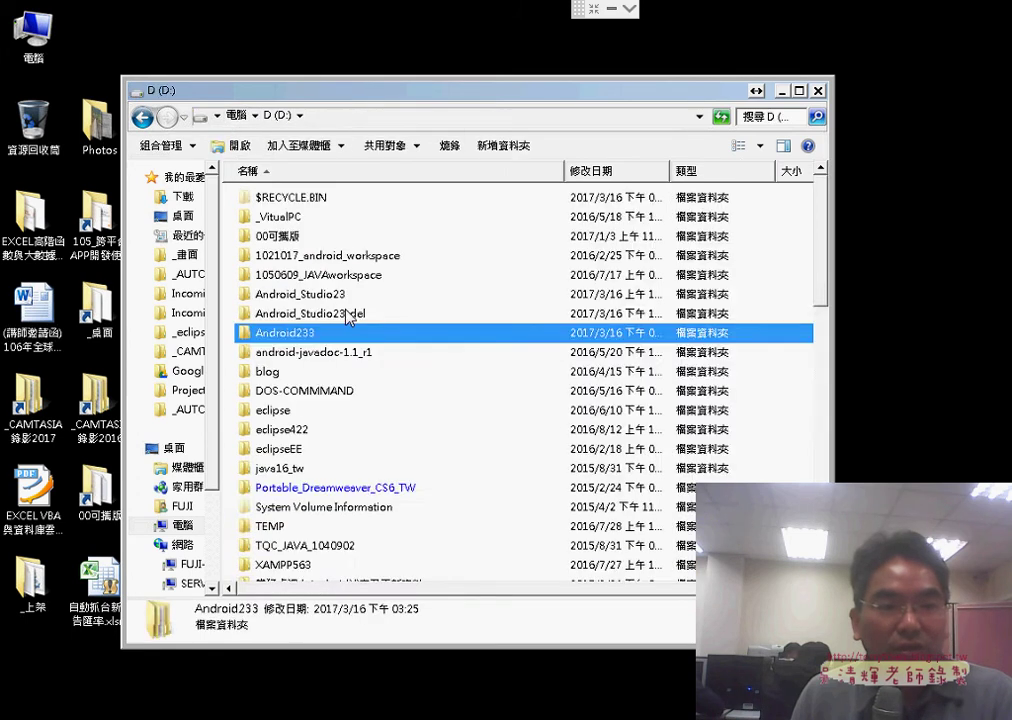
double_click(347, 297)
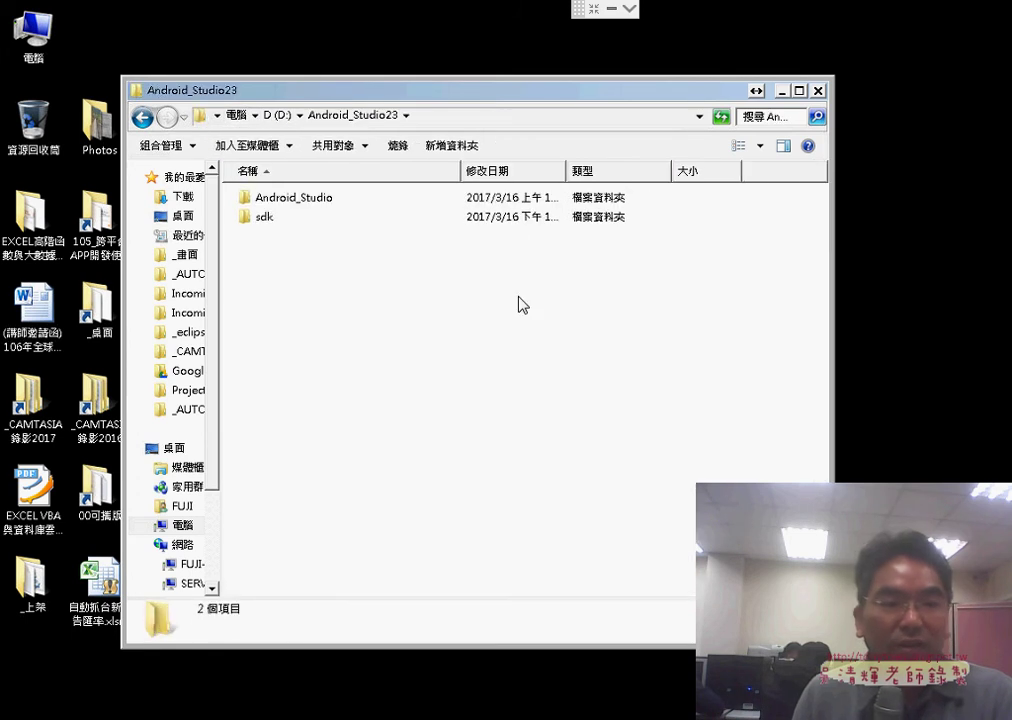
double_click(322, 200)
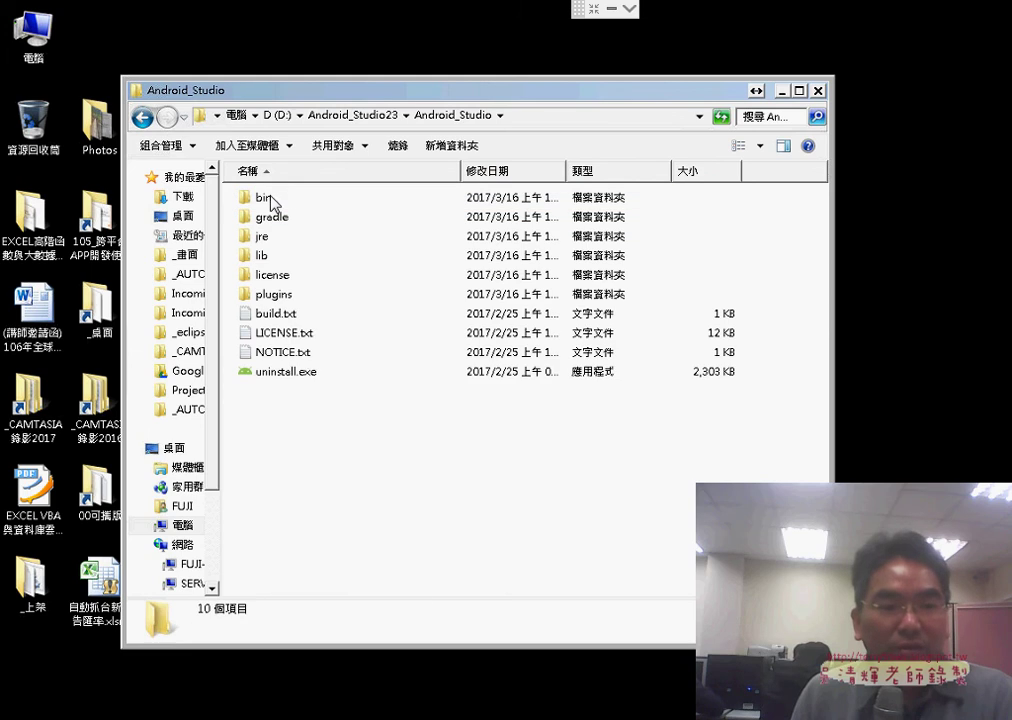
double_click(262, 198)
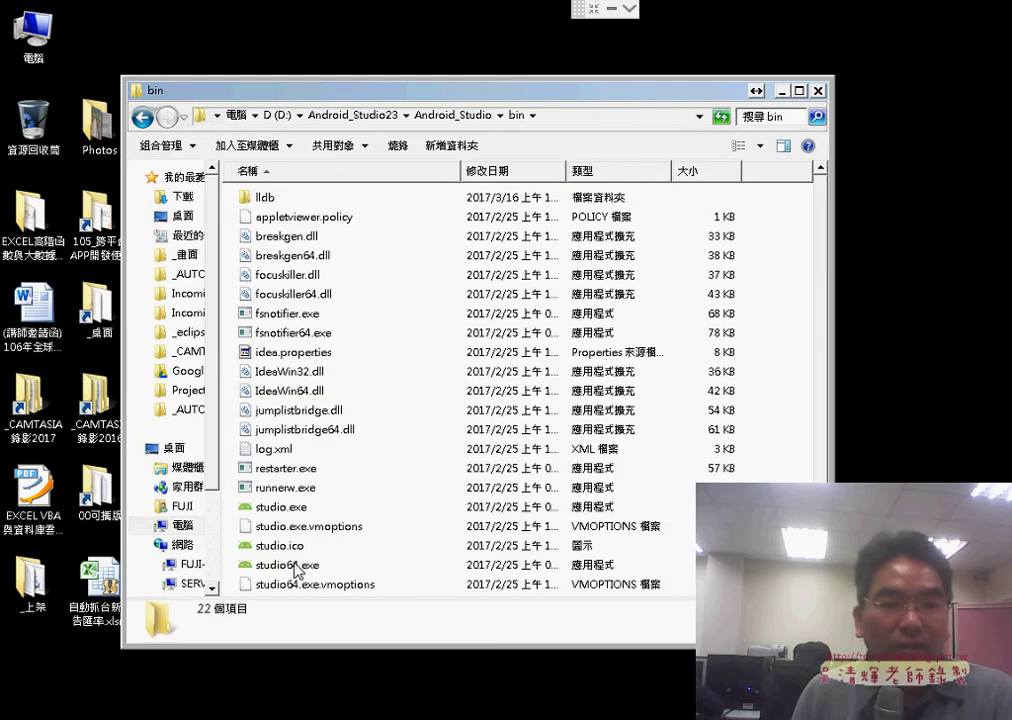
double_click(619, 566)
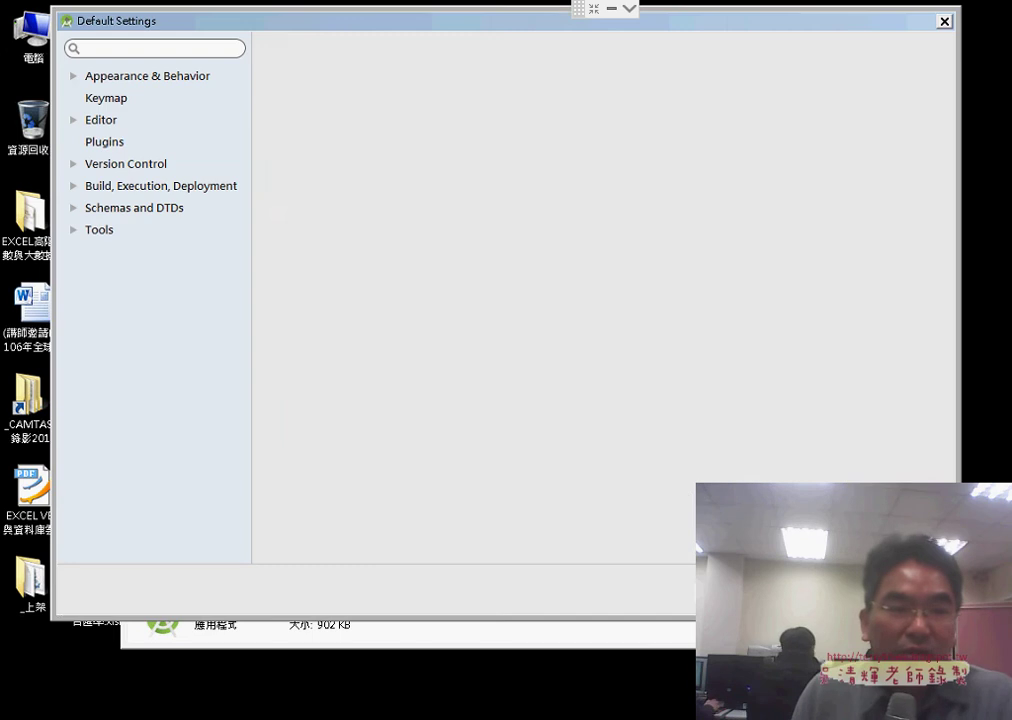
Open the Android SDK page of the default settings, found in System Settings under Appearance & Behavior
left_click(104, 141)
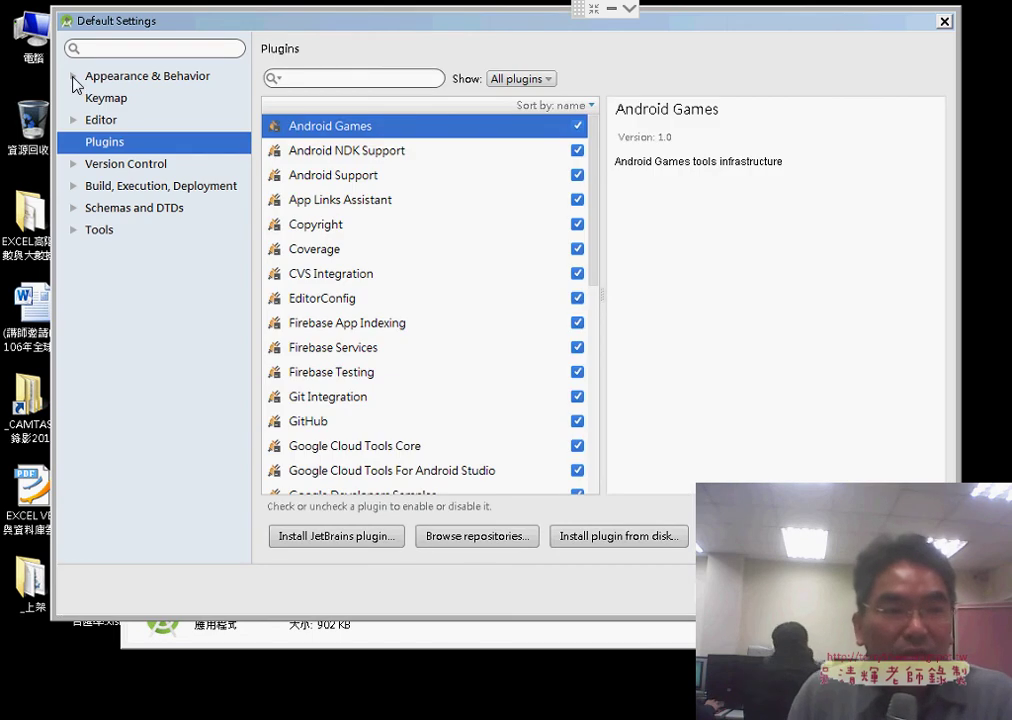
left_click(74, 79)
left_click(106, 81)
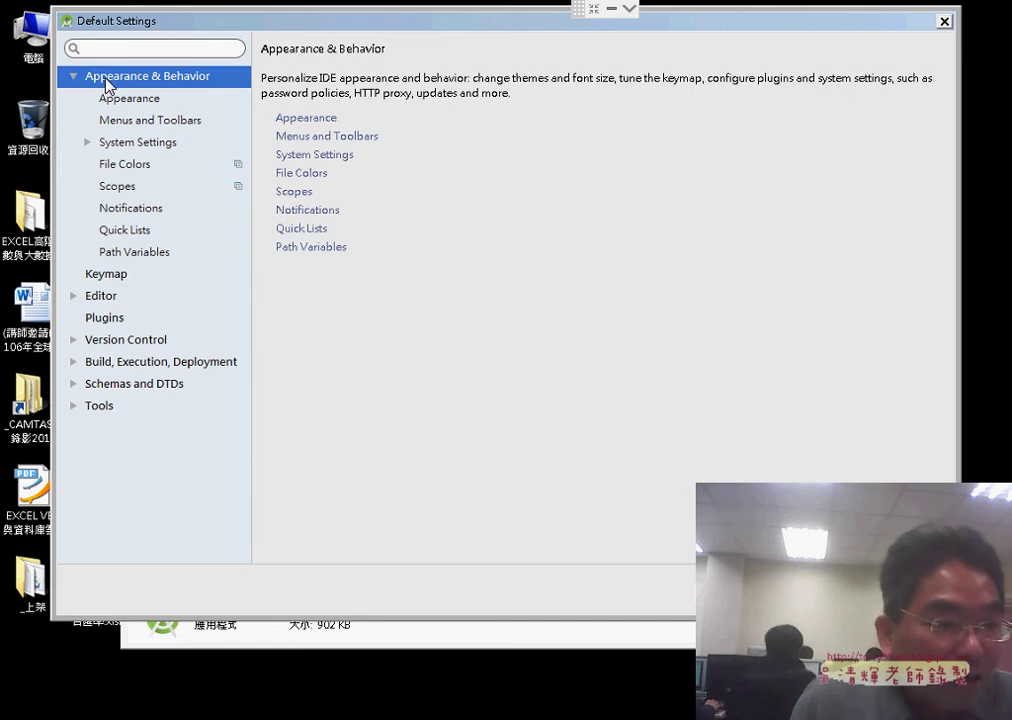
left_click(134, 147)
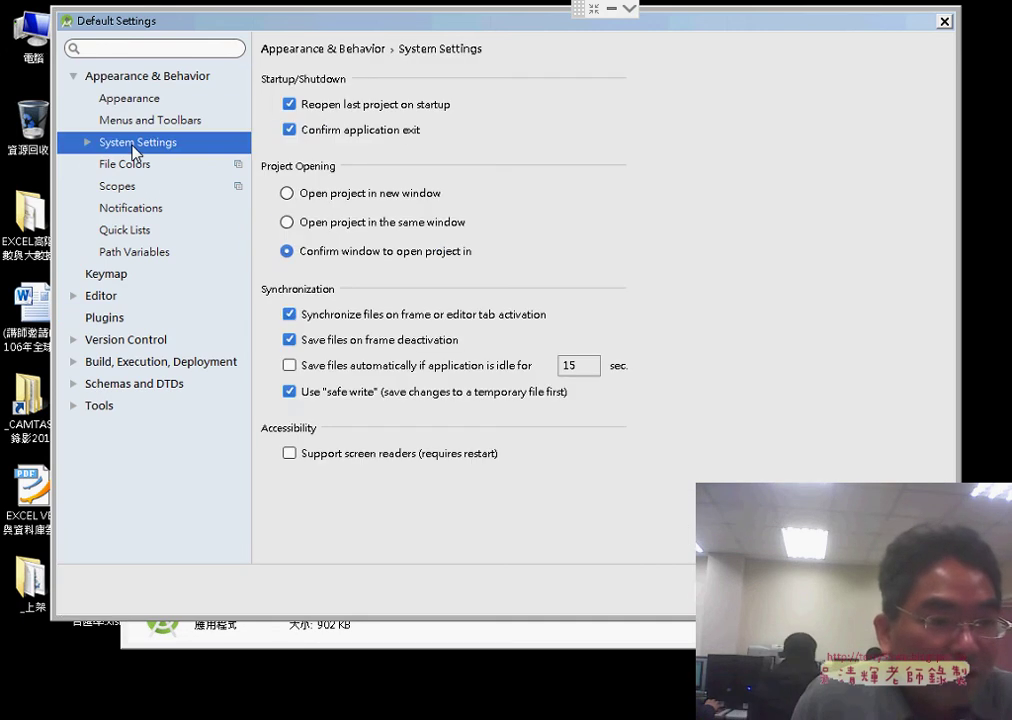
left_click(89, 147)
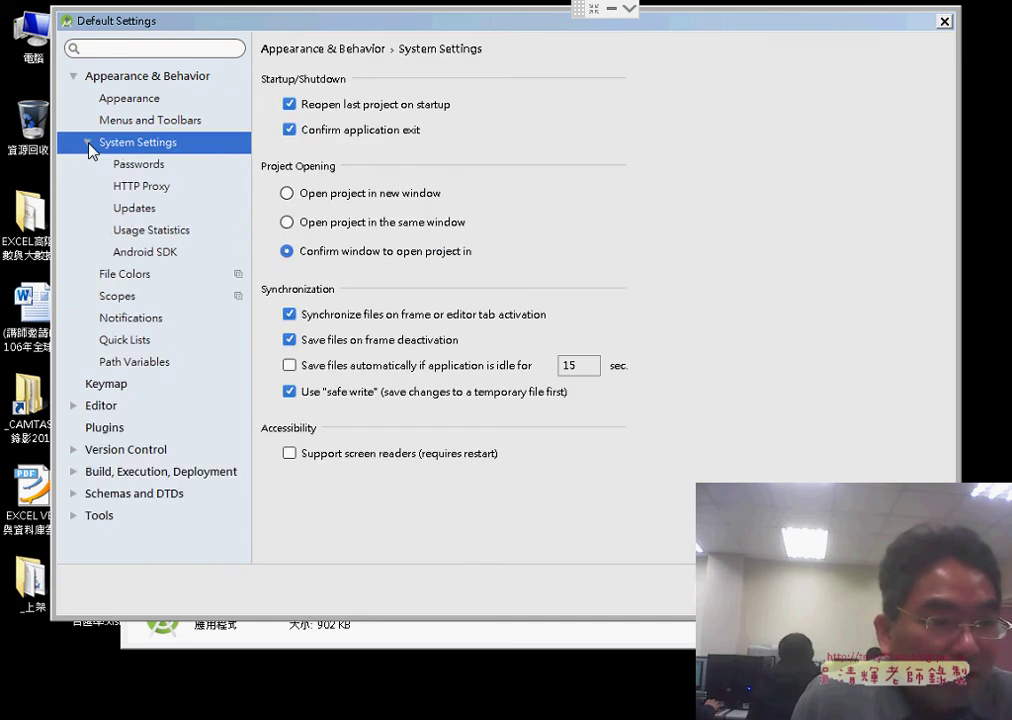
left_click(150, 253)
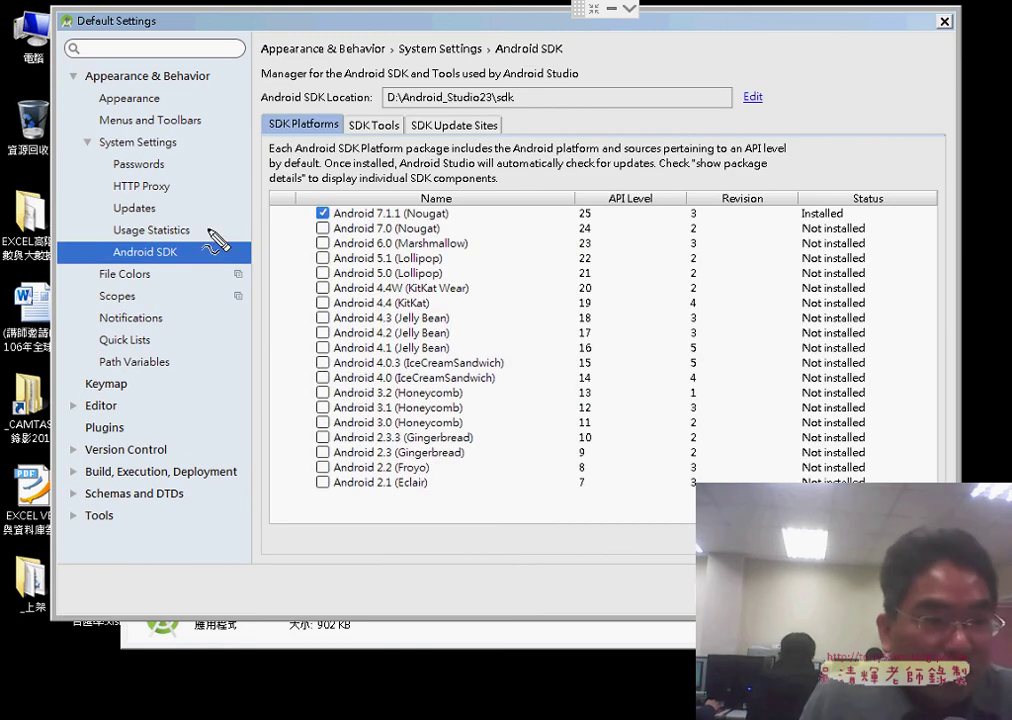
left_click_drag(86, 86, 207, 80)
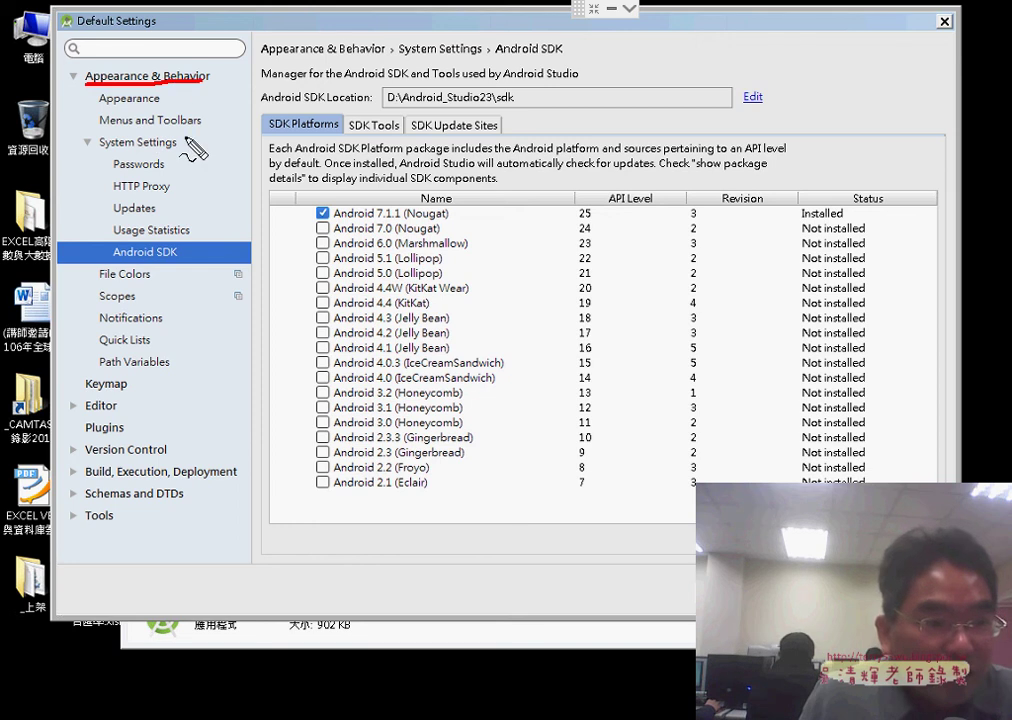
Review the Android SDK Location path on the Android SDK page, and close the default settings
left_click_drag(100, 149, 178, 145)
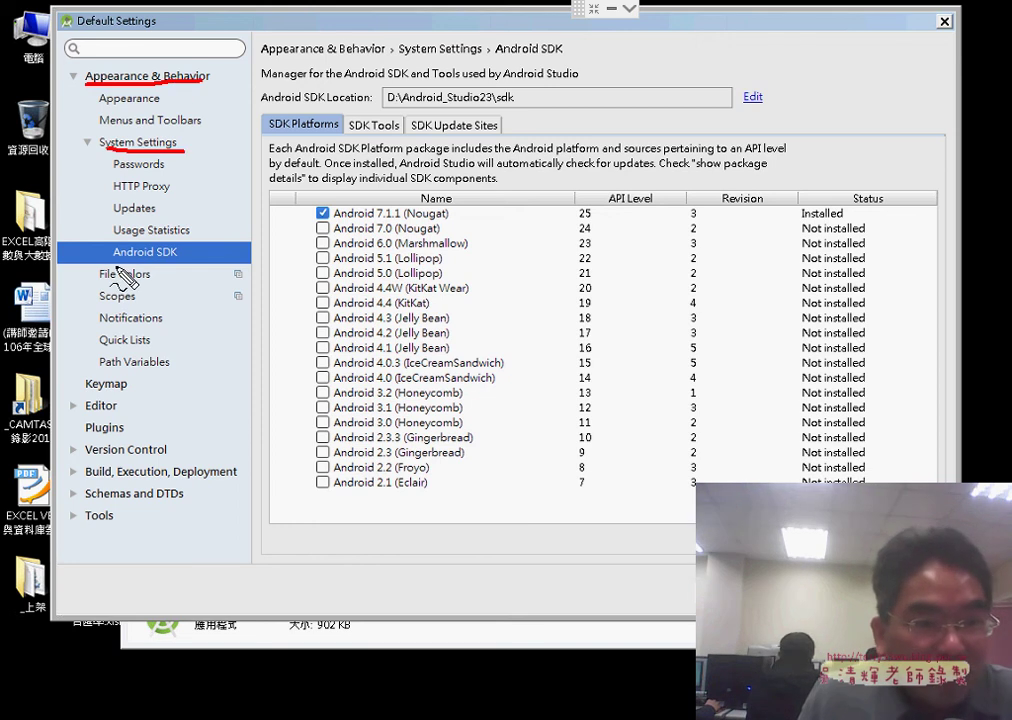
left_click_drag(113, 263, 178, 258)
mouse_move(515, 97)
left_mouse_down()
mouse_move(438, 104)
mouse_move(384, 95)
mouse_move(392, 104)
left_mouse_up()
left_click_drag(195, 245, 370, 130)
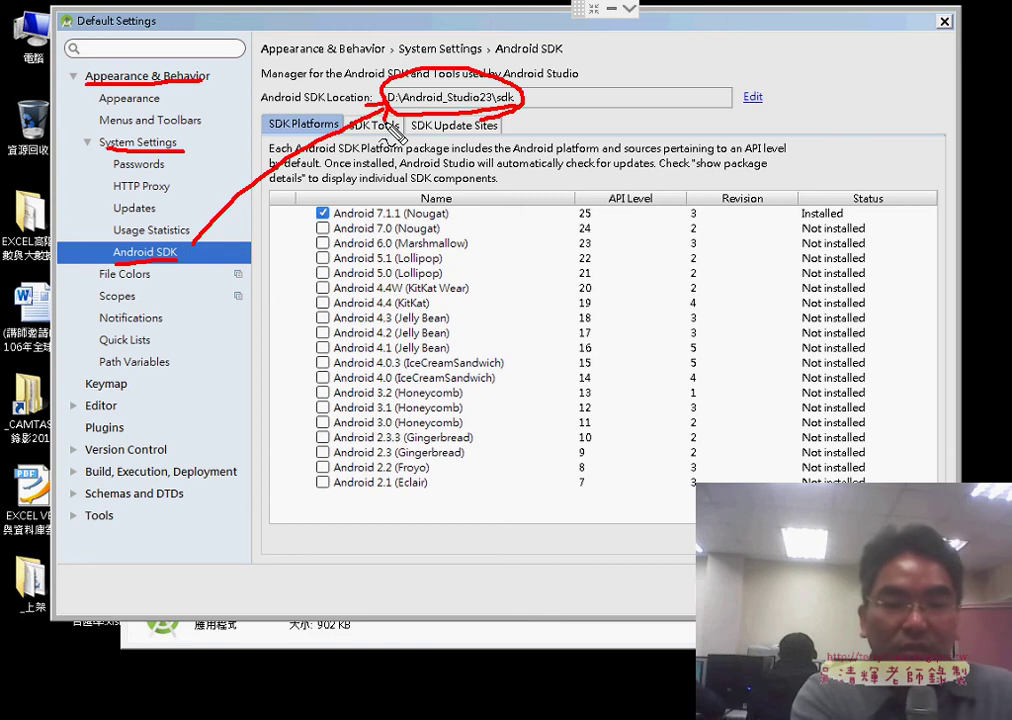
key("Escape")
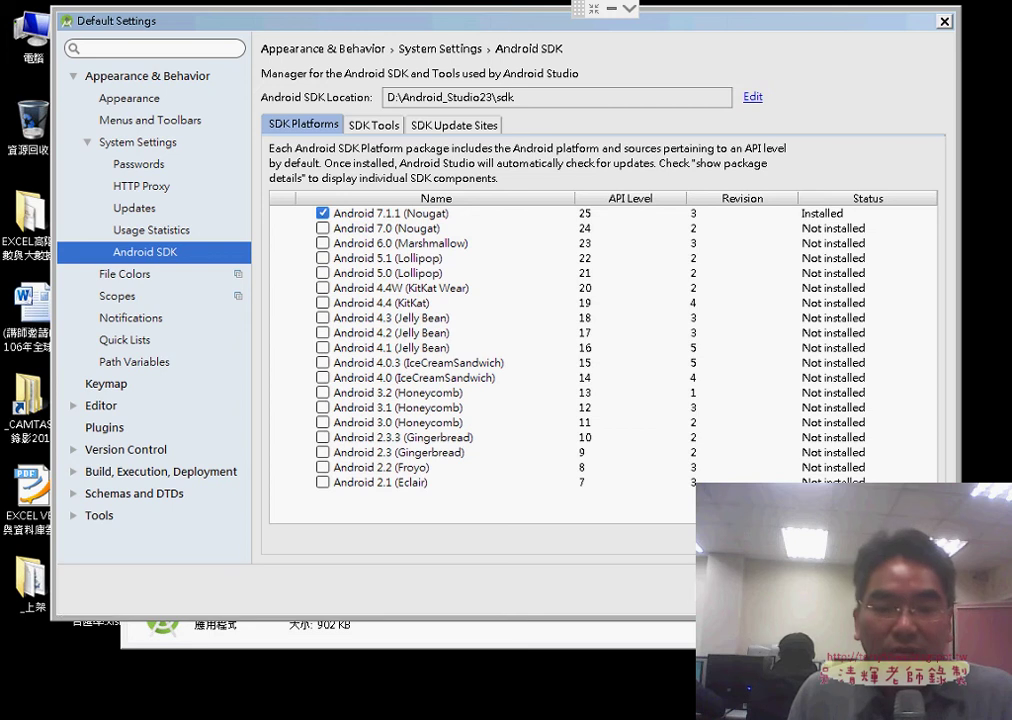
key("Escape")
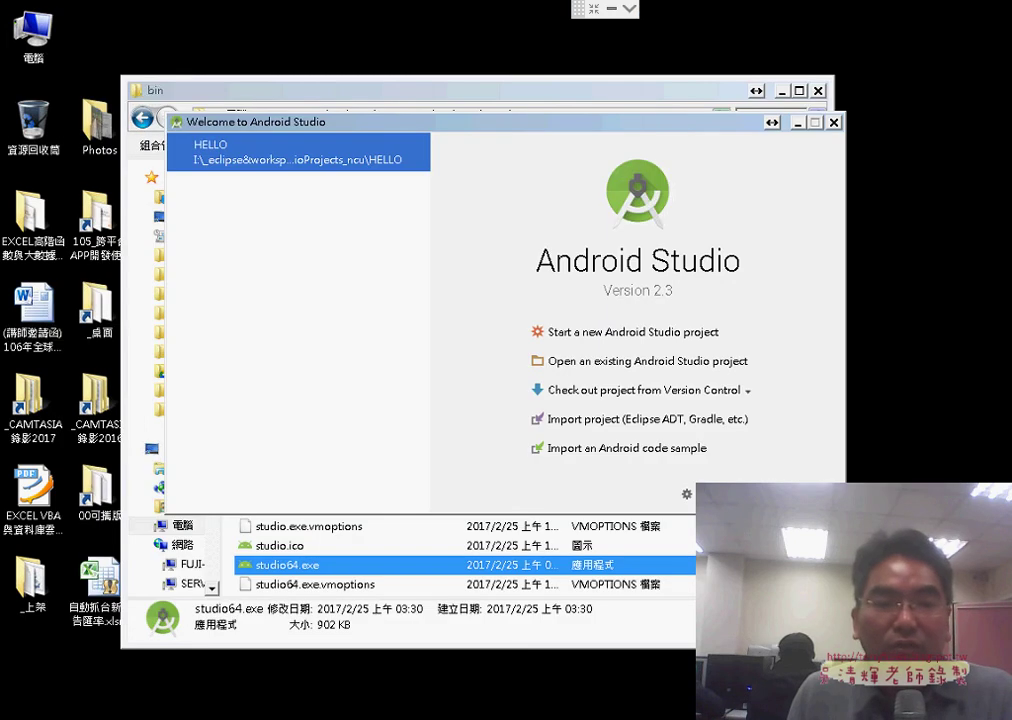
Start a new Android Studio project and set its application name to HelloWorld
left_click(671, 340)
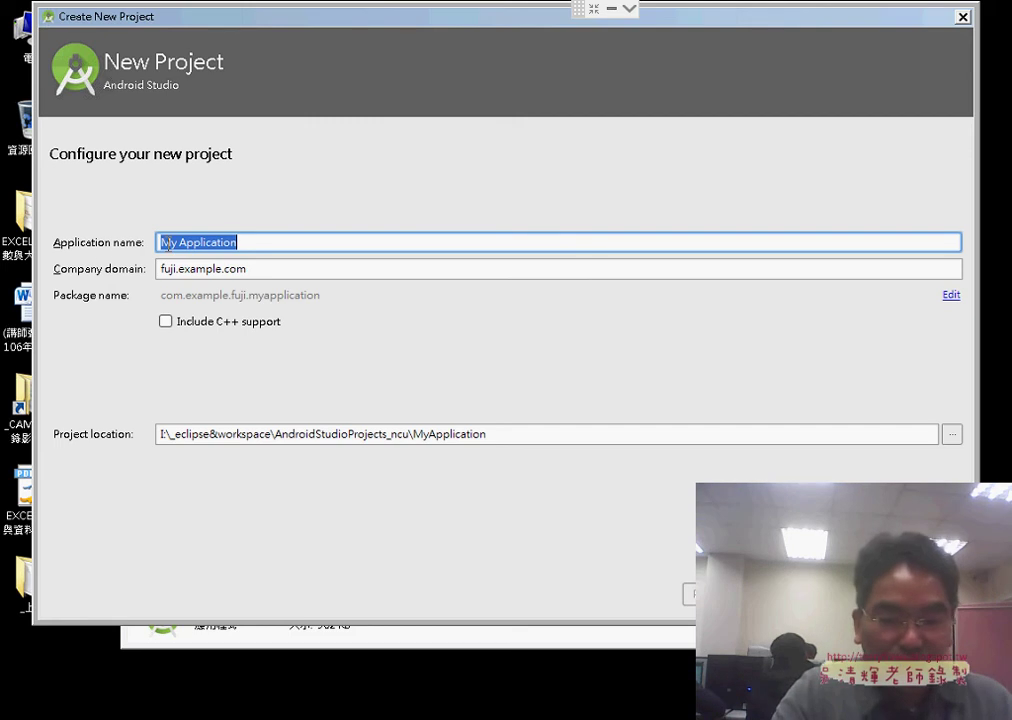
type("H")
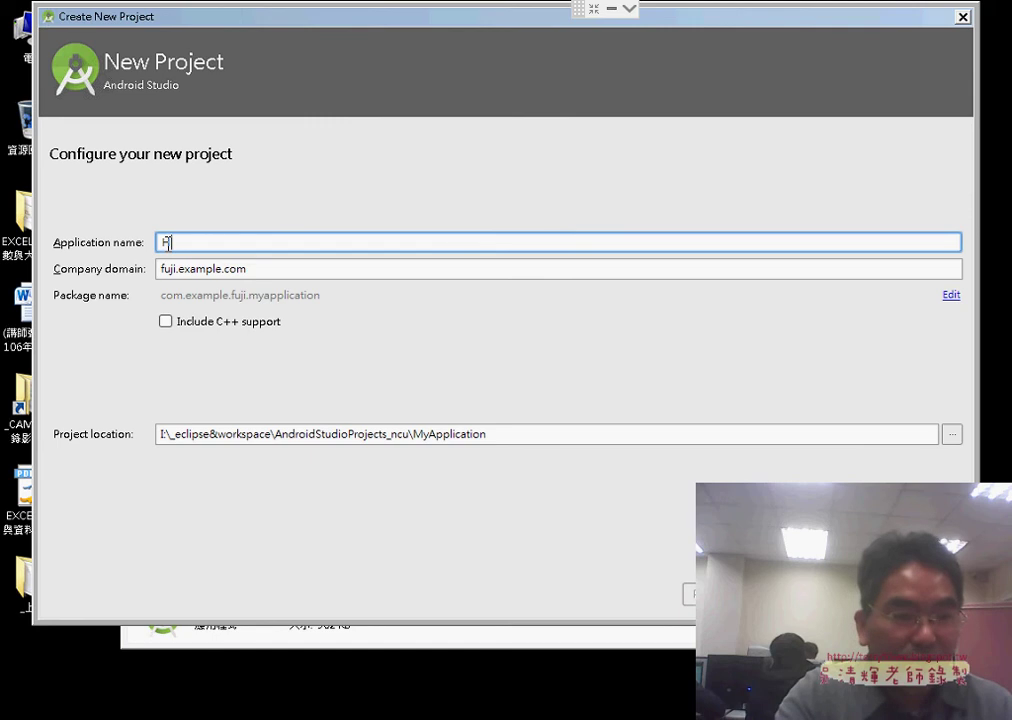
key("BackSpace")
key("BackSpace")
key("BackSpace")
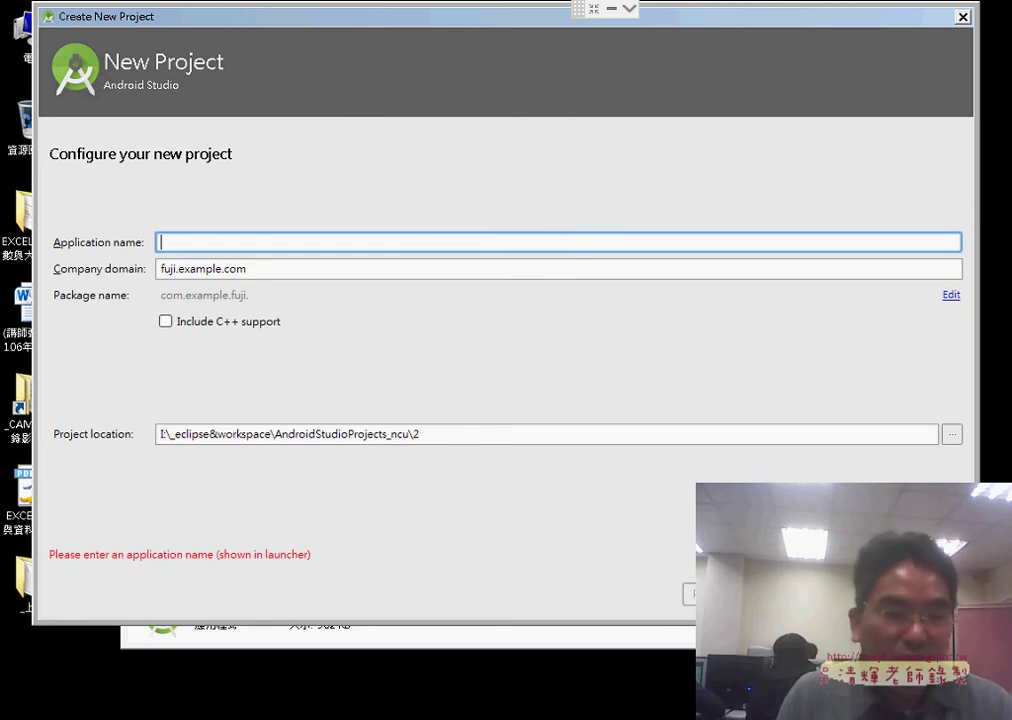
type("H")
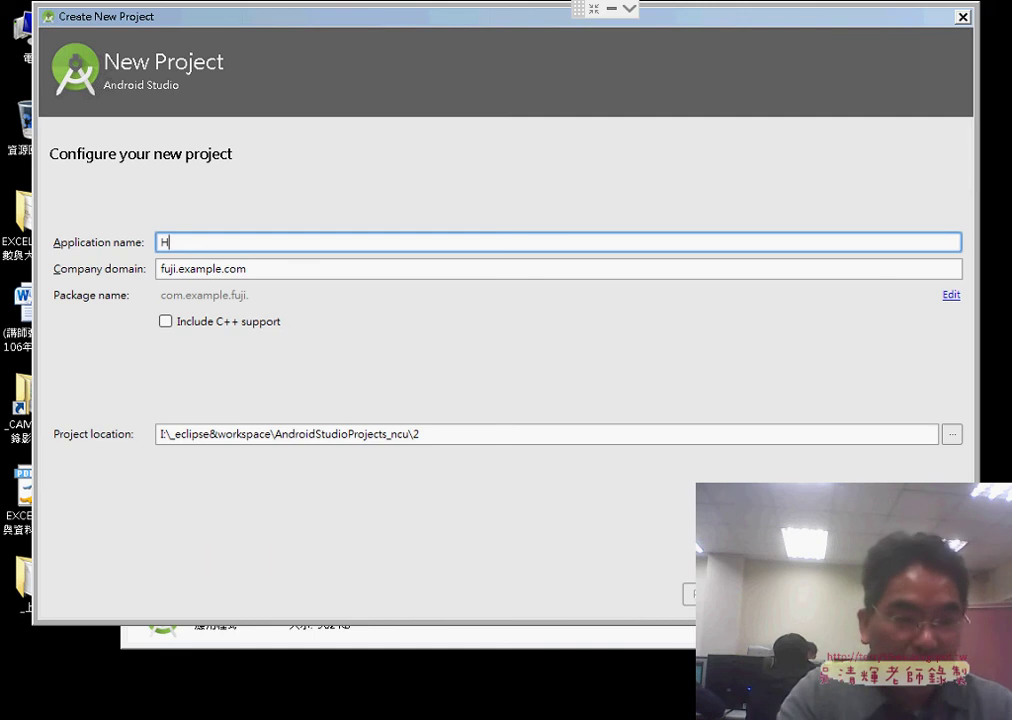
type("el")
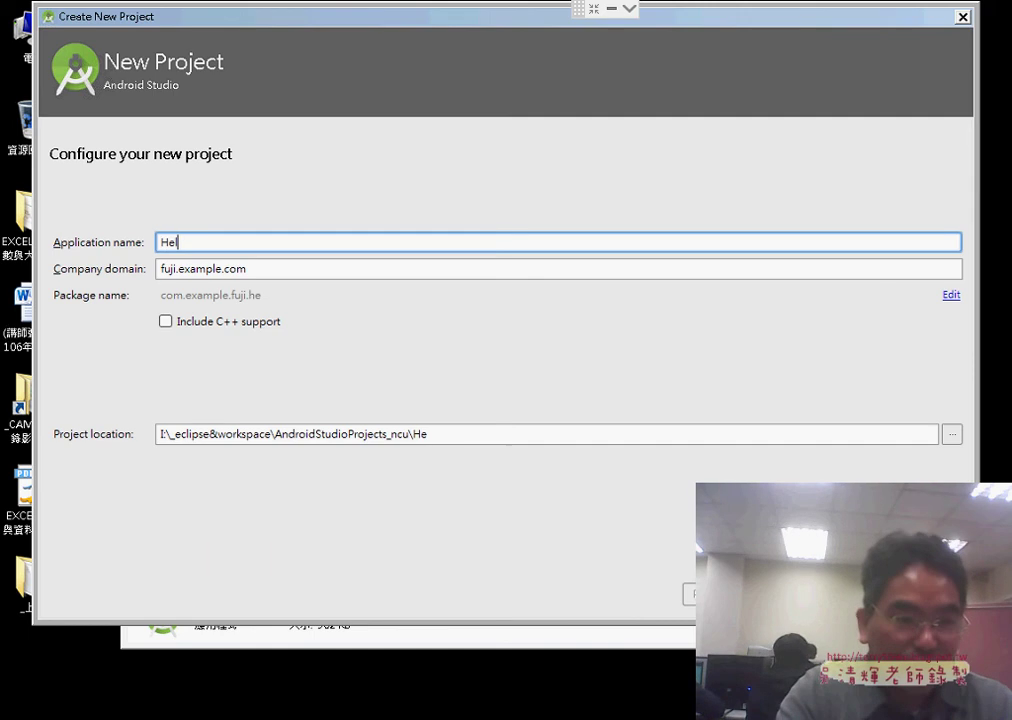
type("loWorld")
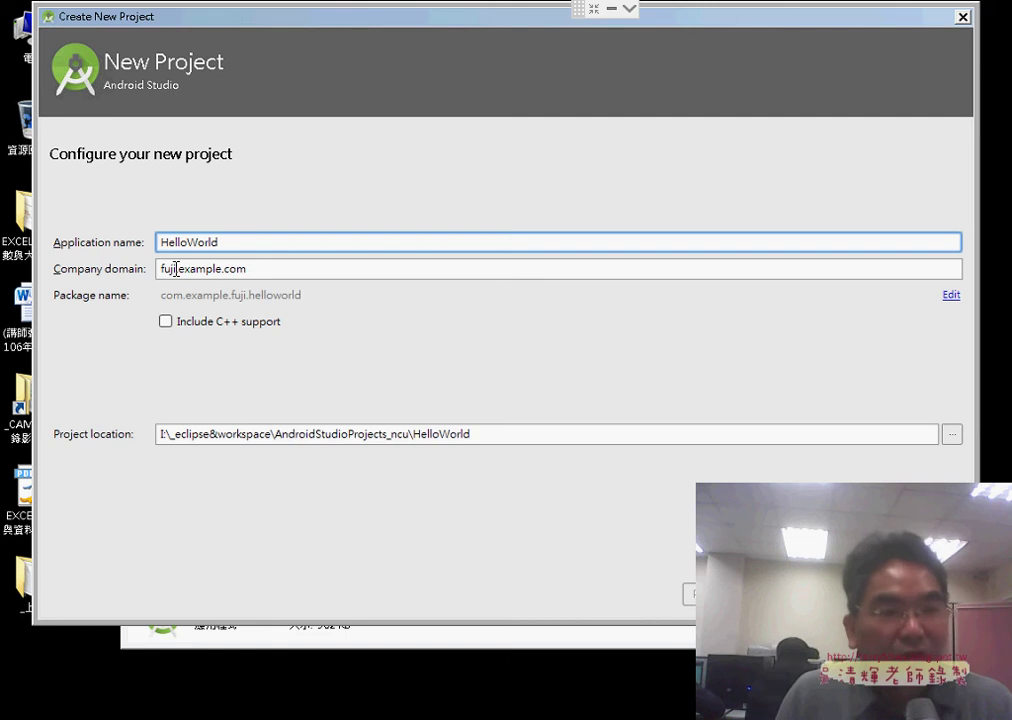
Set the new project's company domain to ncu.edu
key("Tab")
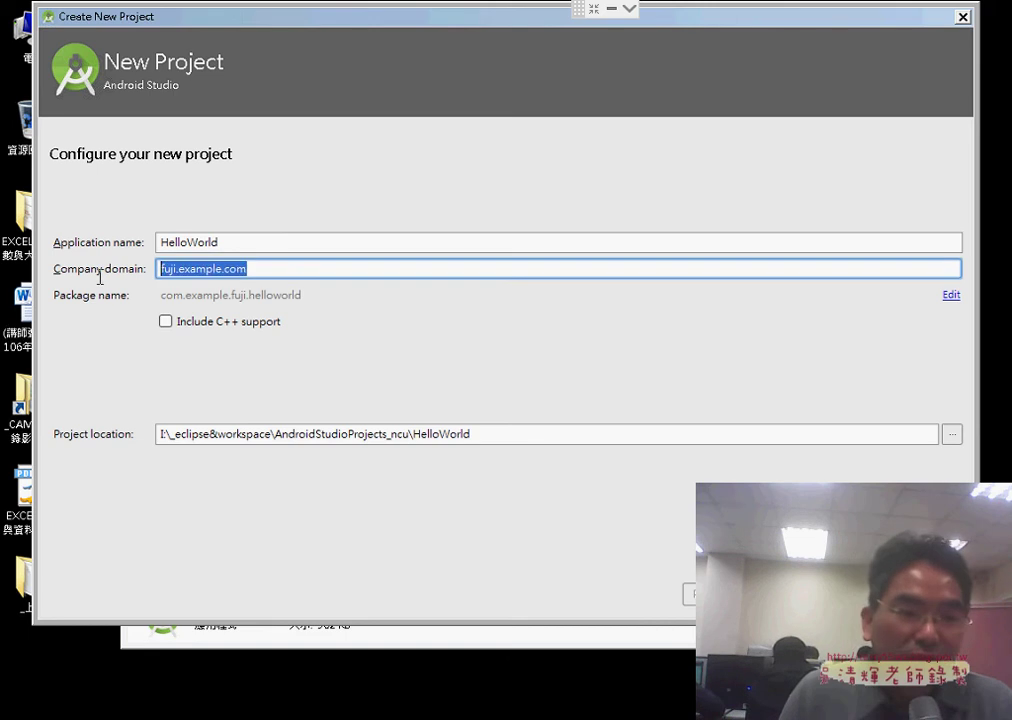
key("End")
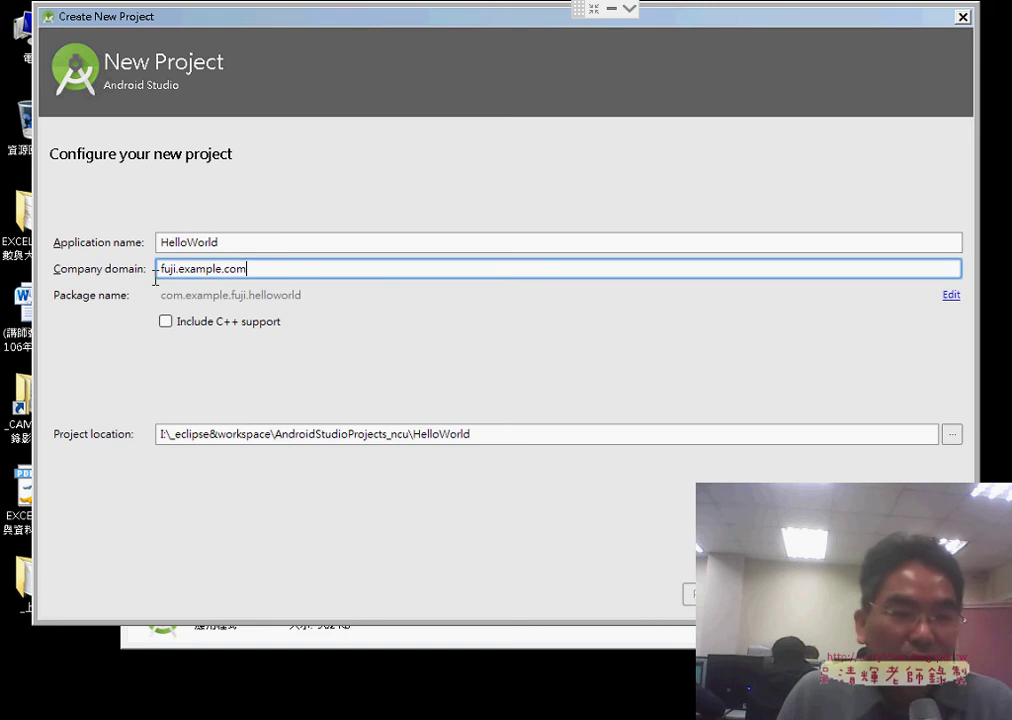
key("ctrl+a")
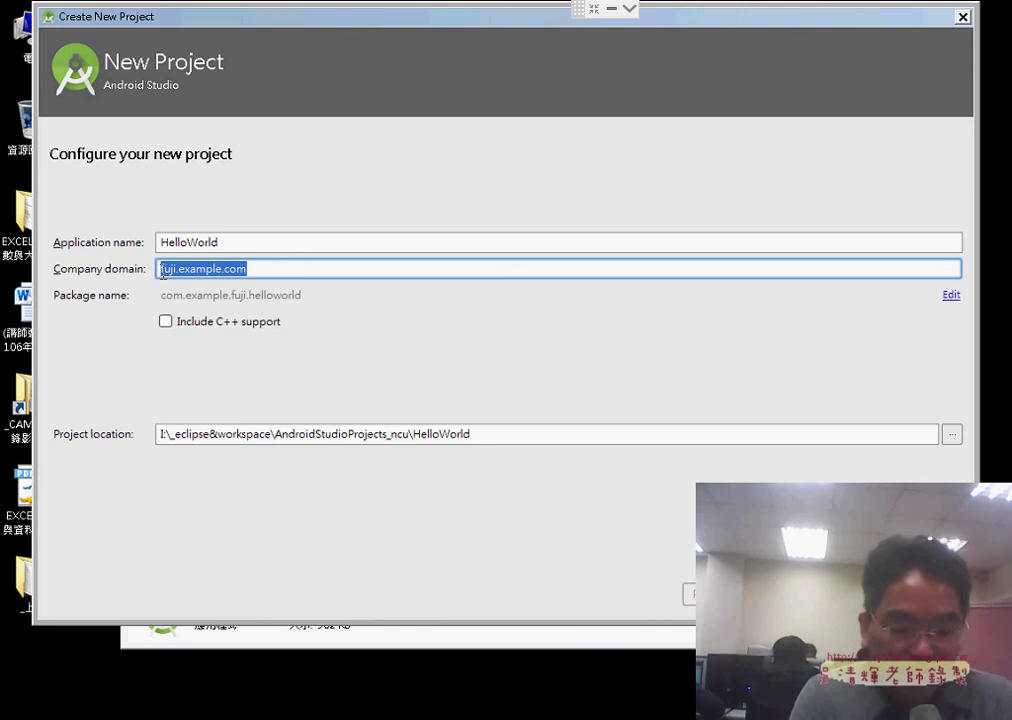
type("ncu")
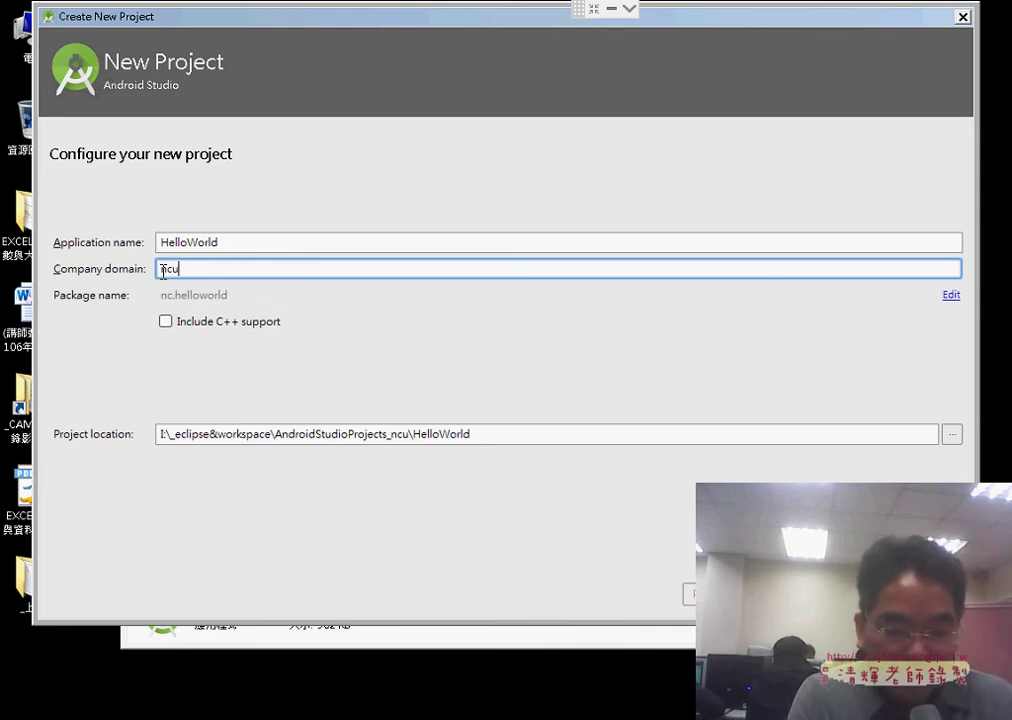
type(".")
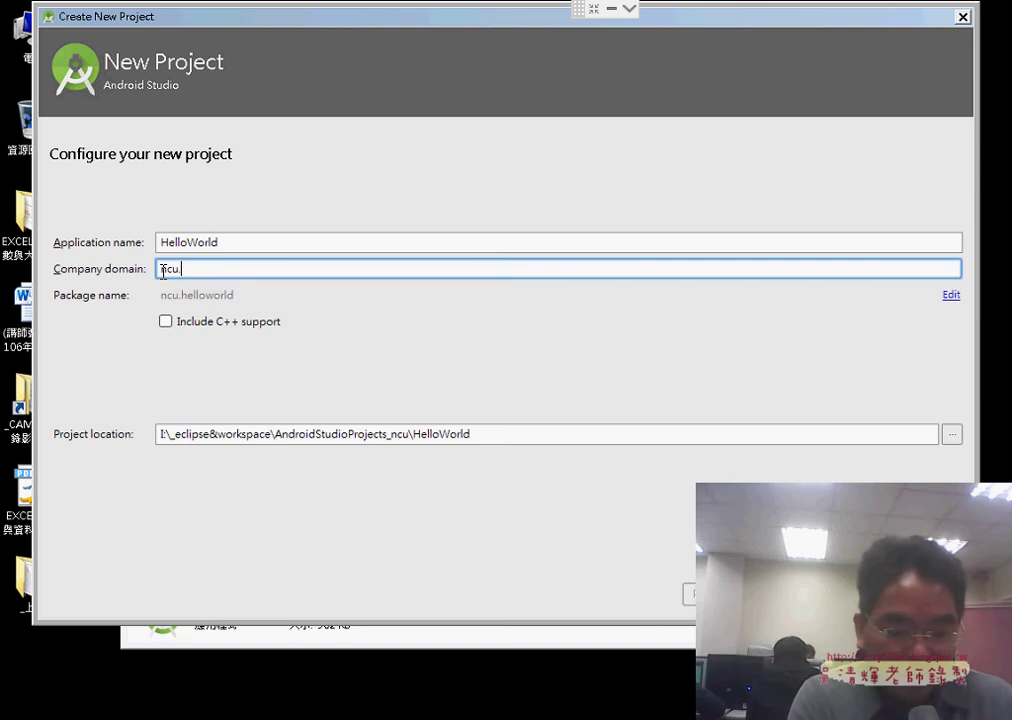
type("edu.")
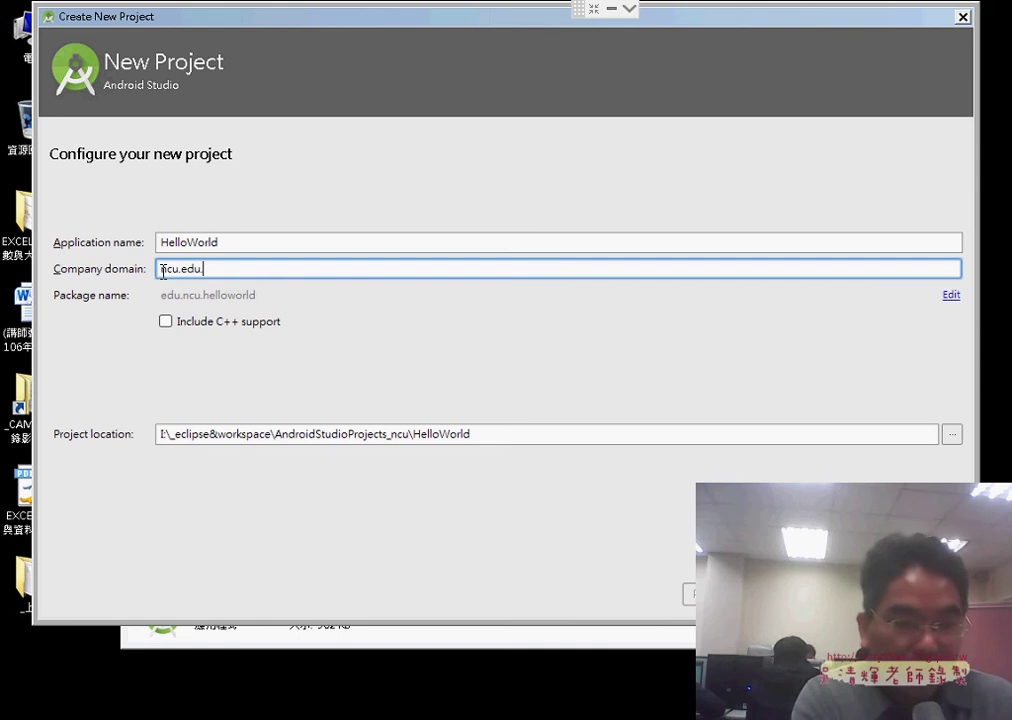
type("t")
key("BackSpace")
key("BackSpace")
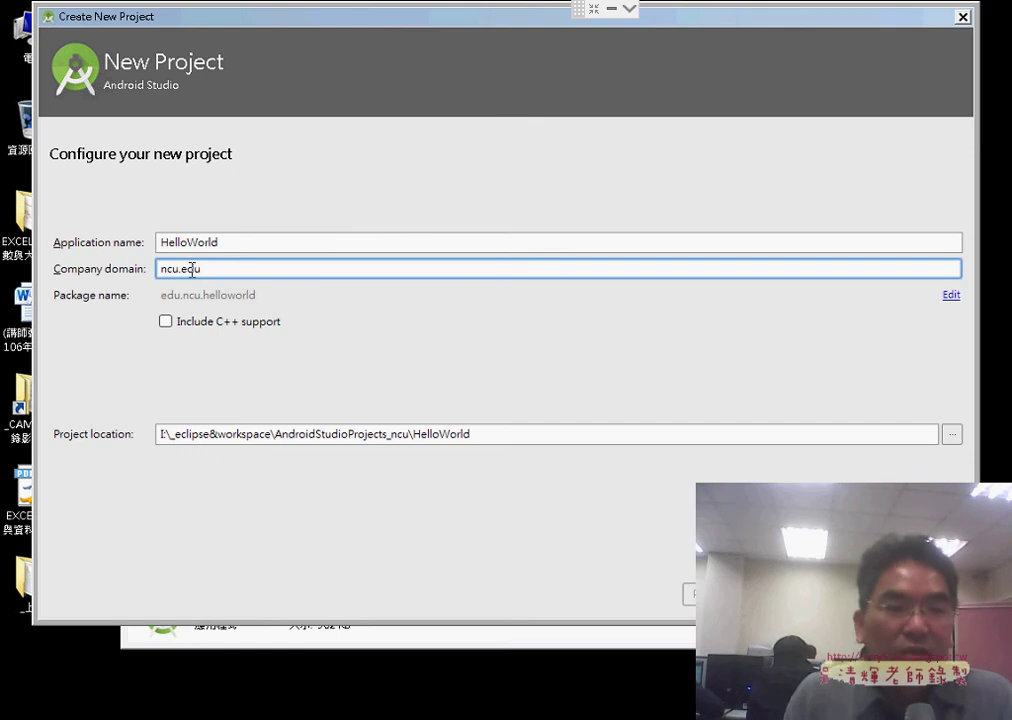
Check the company domain and the HelloWorld project location under AndroidStudioProjects_ncu, and continue to the target device selection
left_click_drag(201, 269, 146, 269)
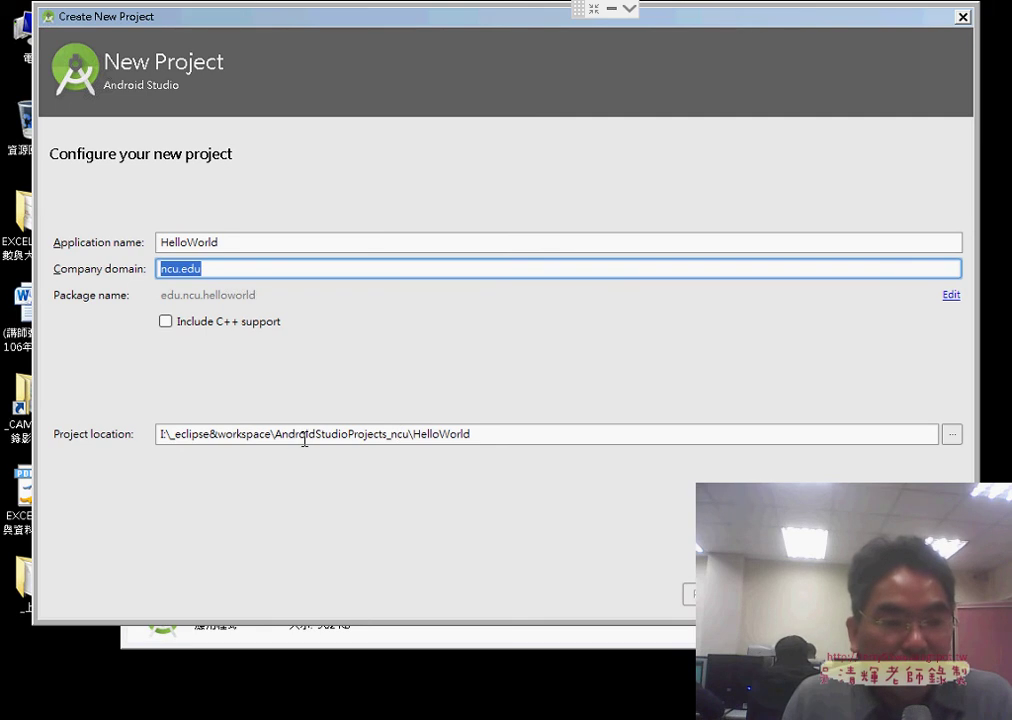
left_click_drag(278, 434, 411, 434)
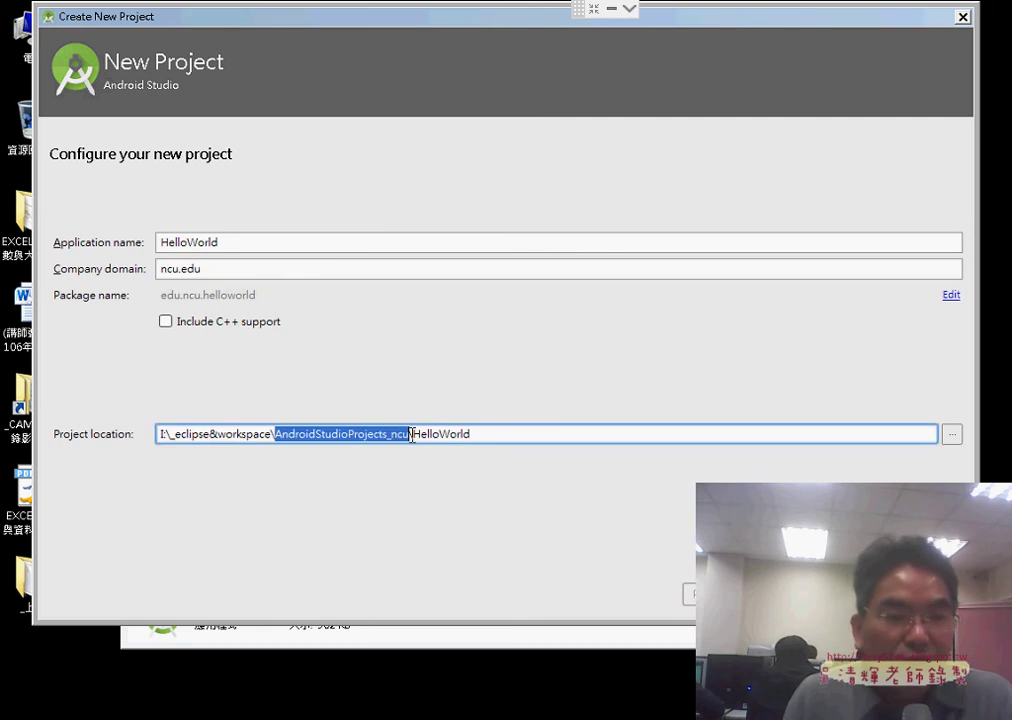
left_click(497, 434)
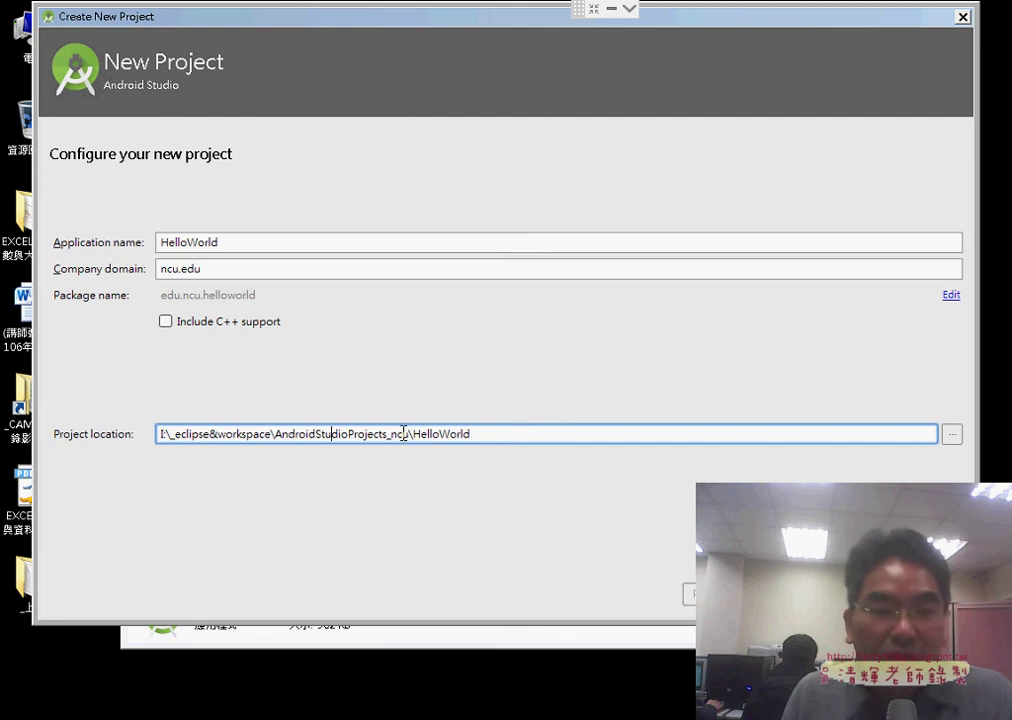
left_click_drag(495, 438, 414, 437)
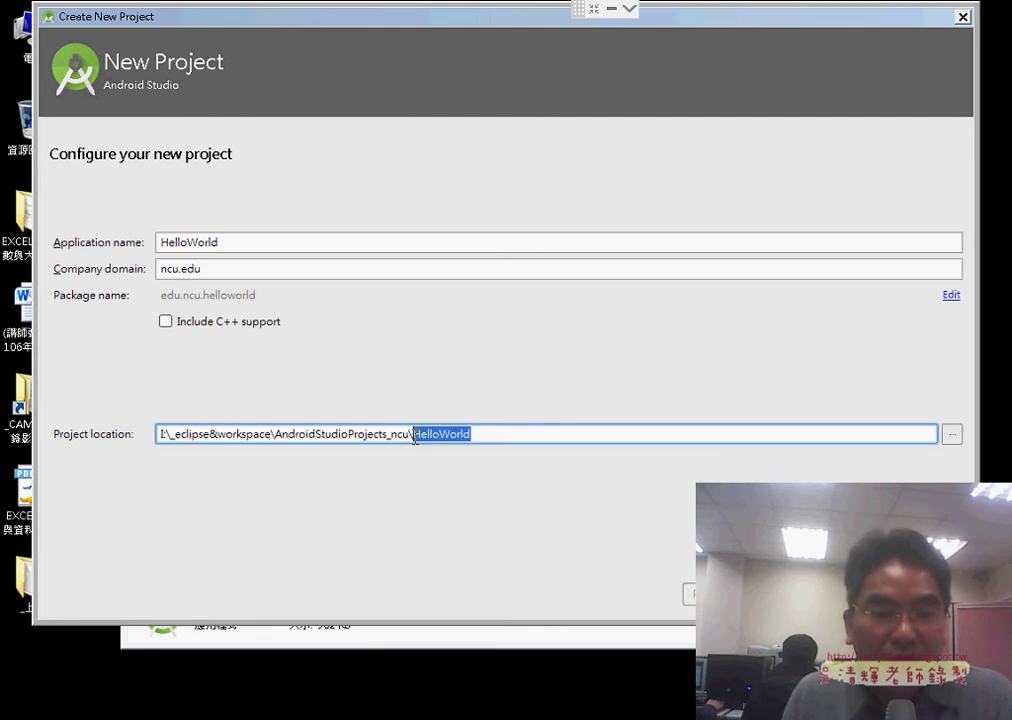
left_click(700, 593)
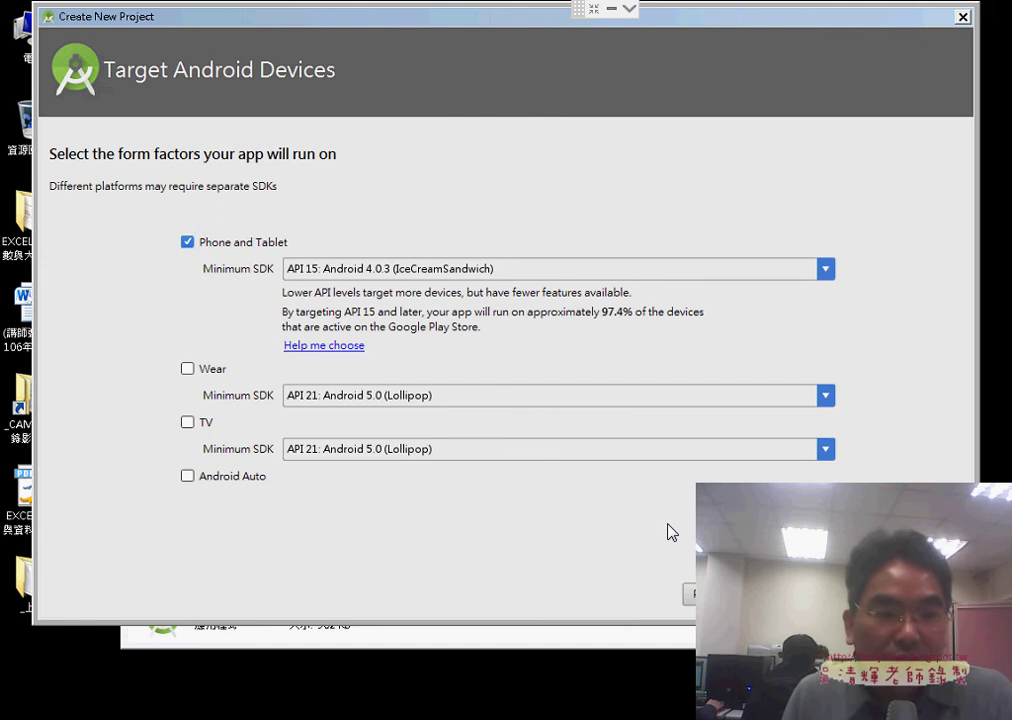
Keep API 15: Android 4.0.3 (IceCreamSandwich) as the Phone and Tablet minimum SDK and open the Android platform version distribution chart
left_click(384, 270)
left_click(384, 270)
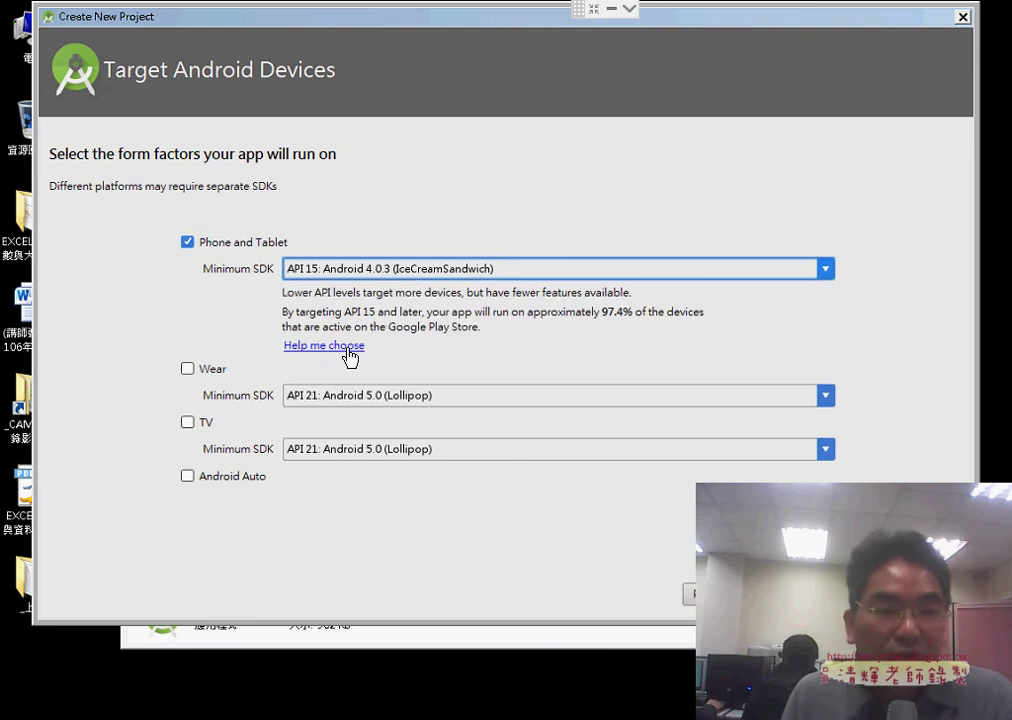
left_click(347, 350)
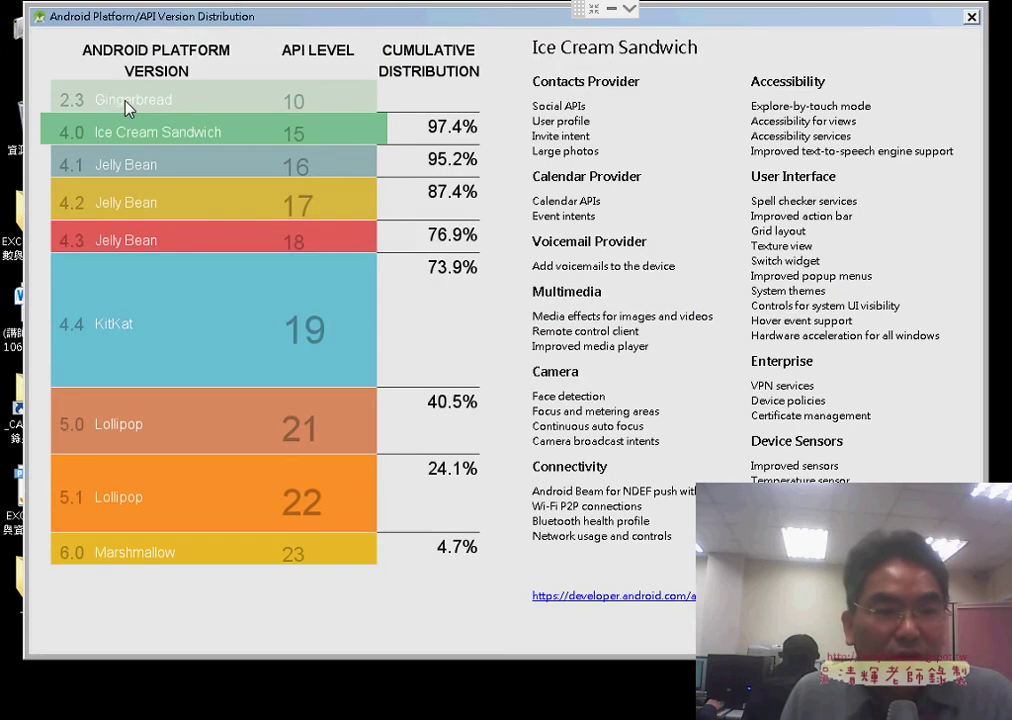